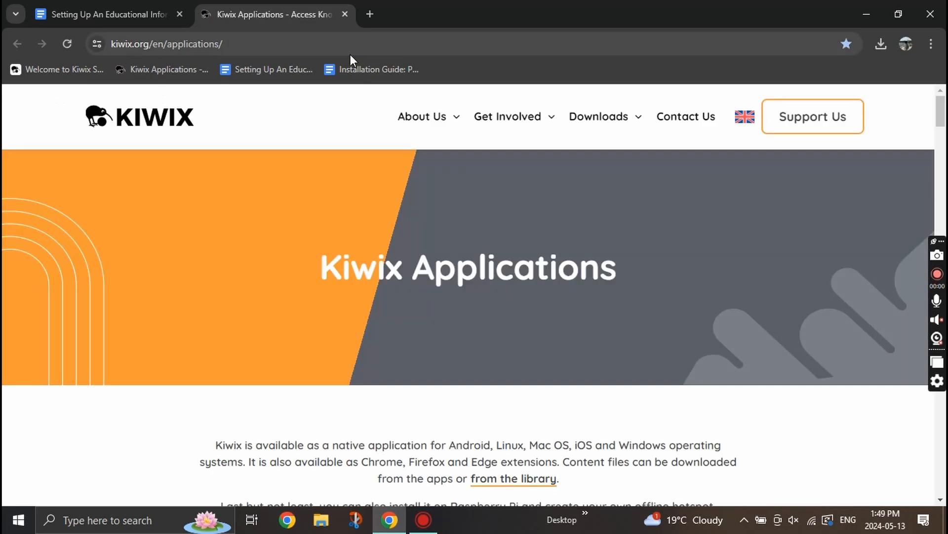
- Download the 121 MB Kiwix for Windows zip from the Applications page and confirm it finished
scroll(349, 341, "down", 8)
scroll(348, 335, "down", 8)
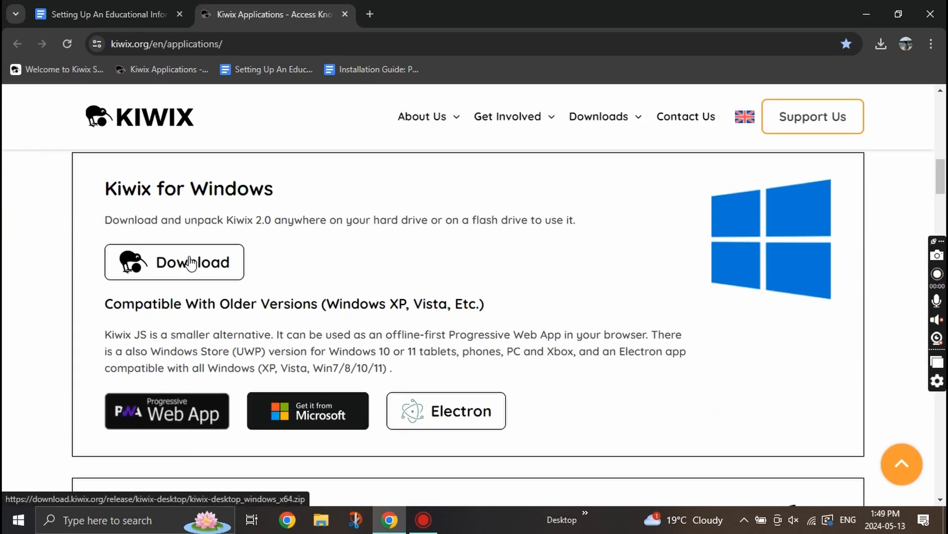
left_click(192, 262)
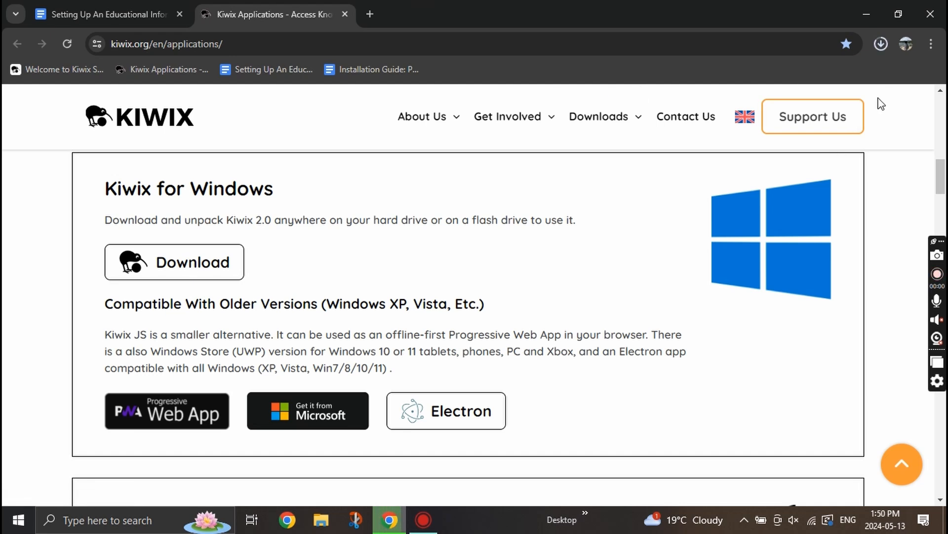
left_click(882, 45)
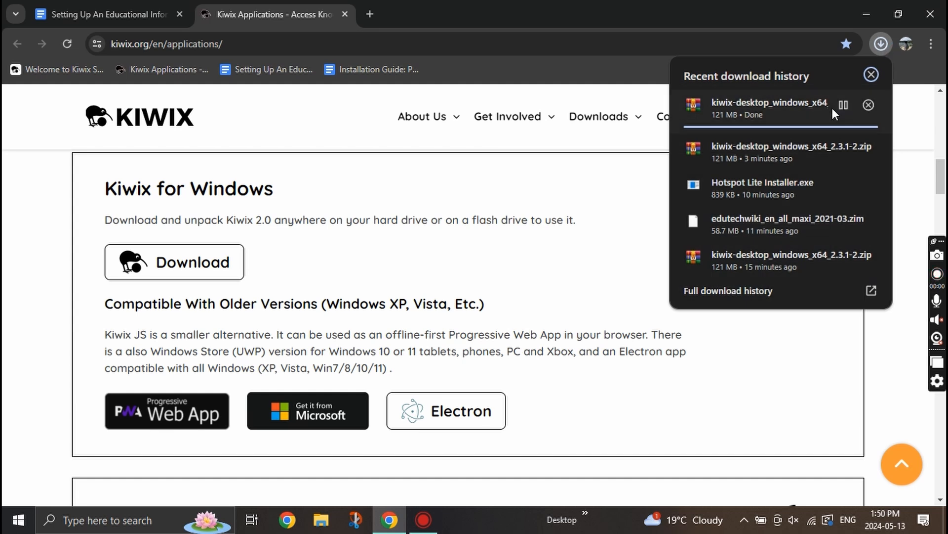
left_click(590, 197)
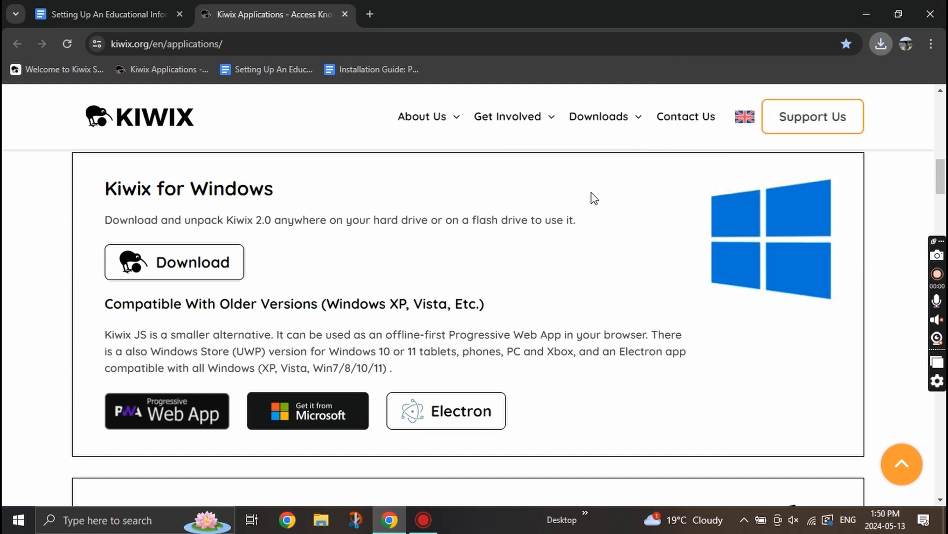
- Open the Downloads folder in File Explorer by way of This PC
left_click(321, 519)
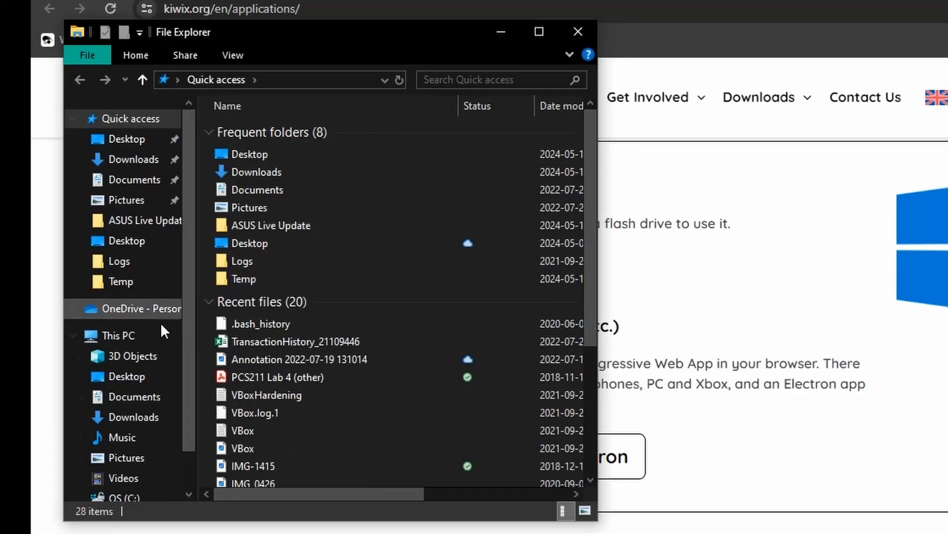
left_click(141, 419)
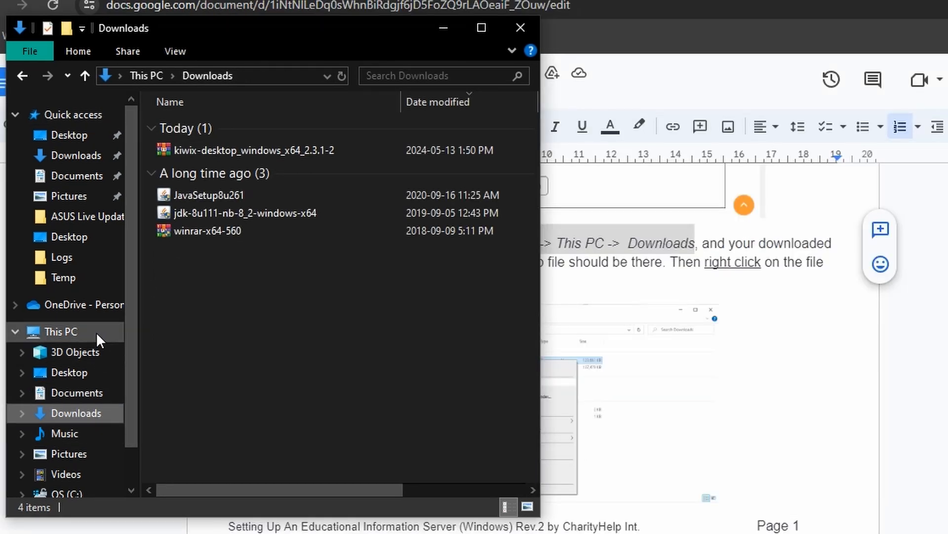
left_click(96, 331)
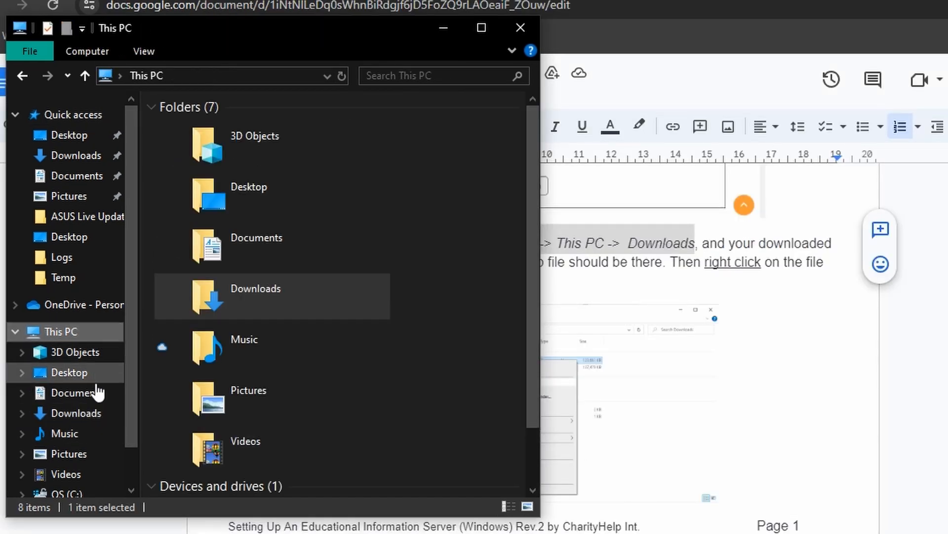
double_click(286, 275)
- Extract the Kiwix zip here and open the kiwix-desktop_windows_x64_2.3.1-2 folder
left_click(294, 150)
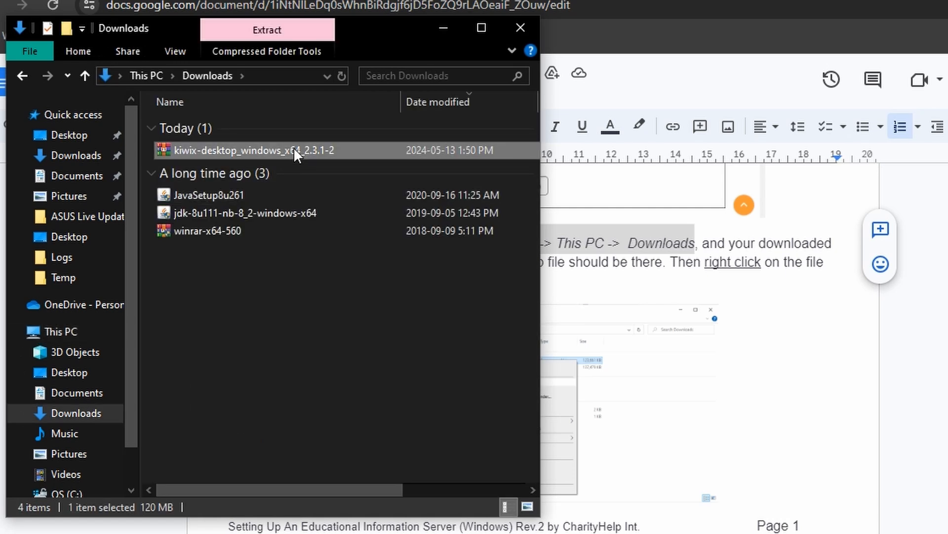
right_click(295, 149)
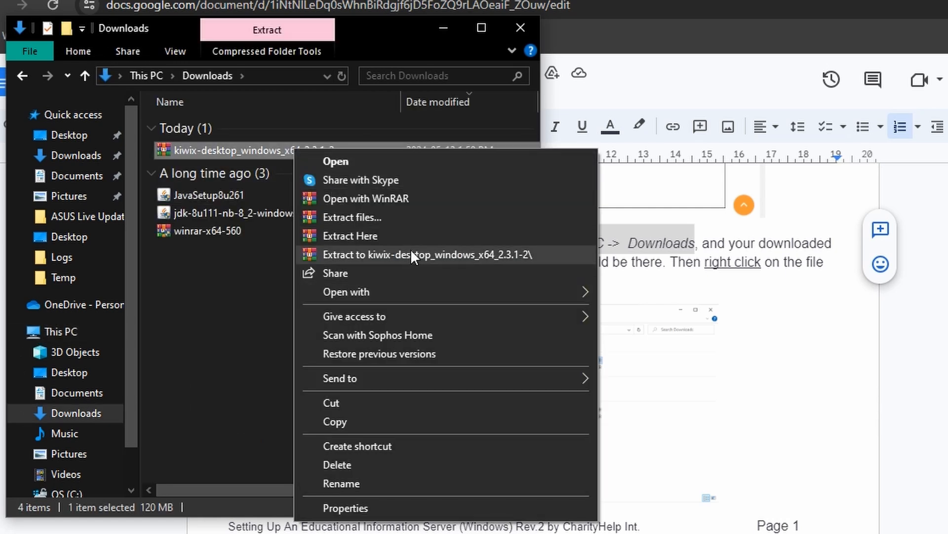
left_click(416, 240)
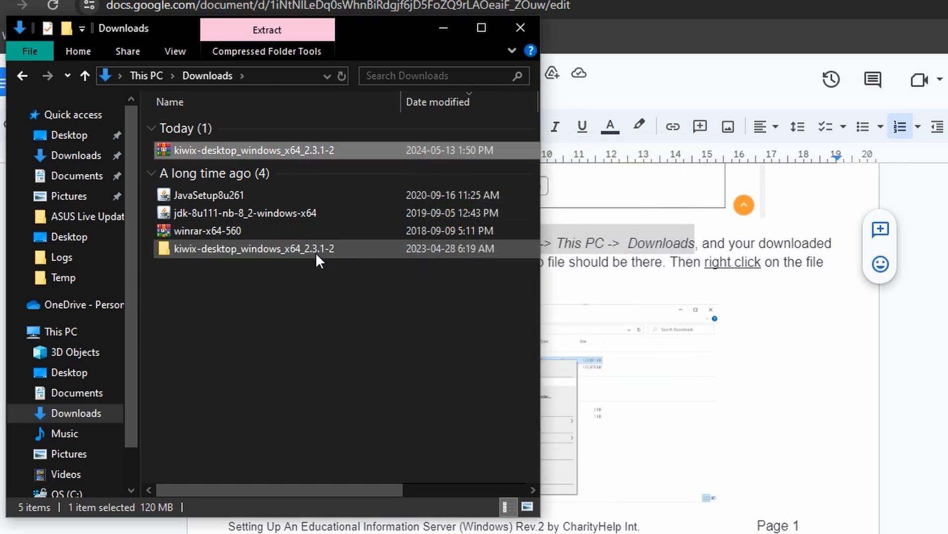
left_click(315, 250)
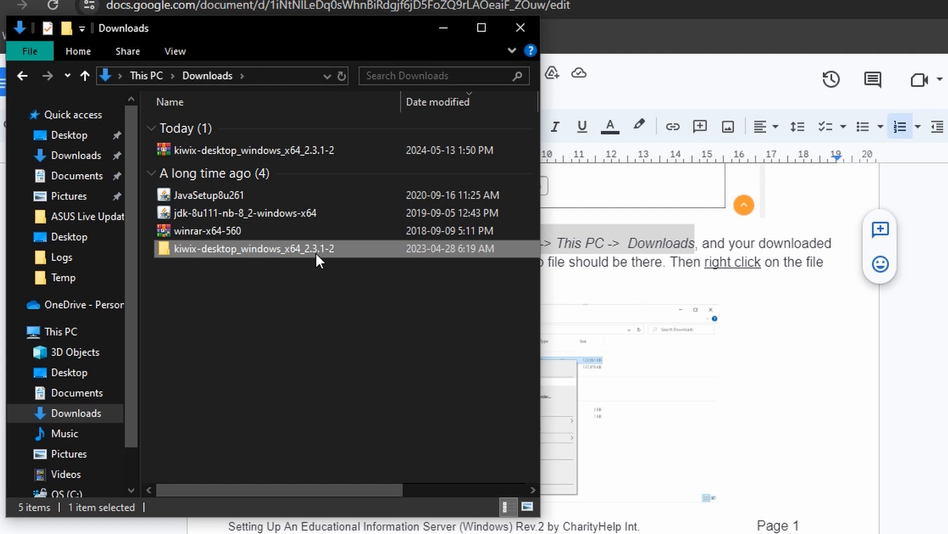
double_click(316, 250)
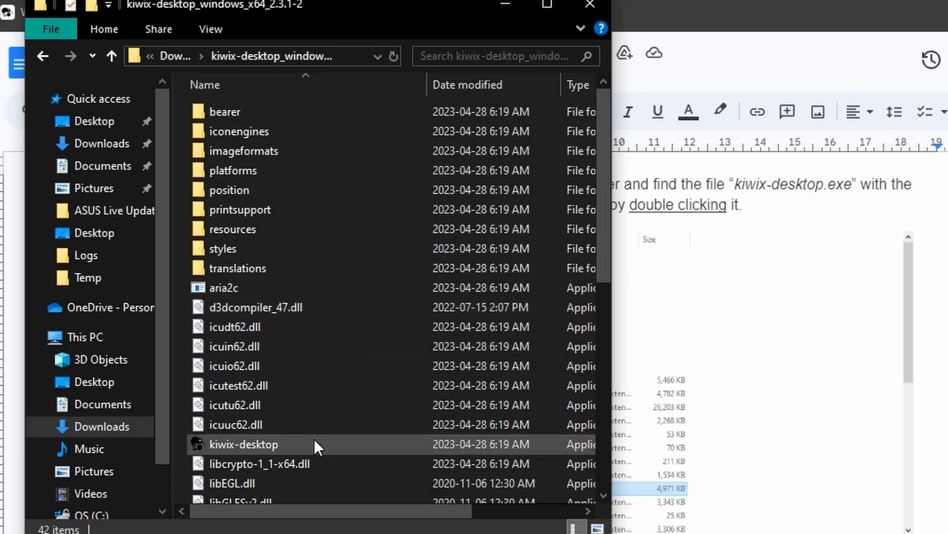
left_click(301, 446)
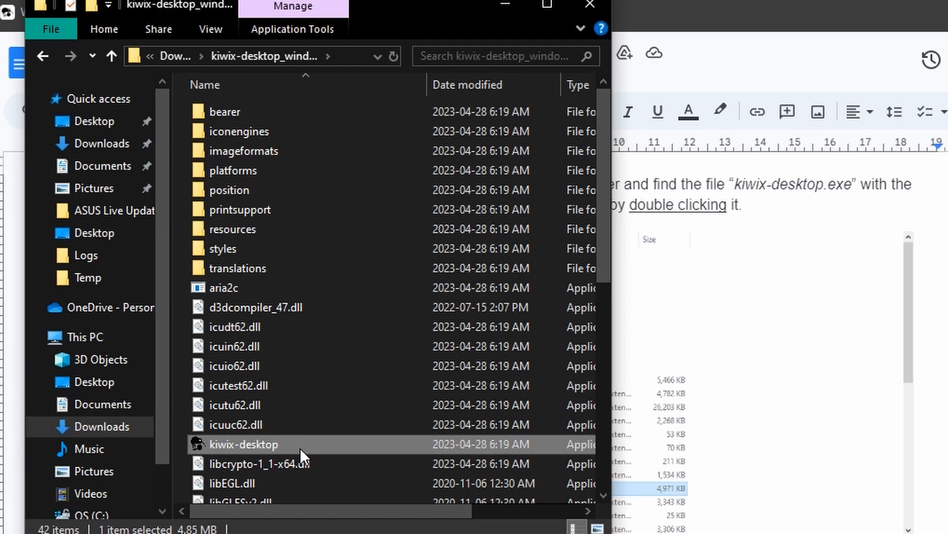
double_click(301, 447)
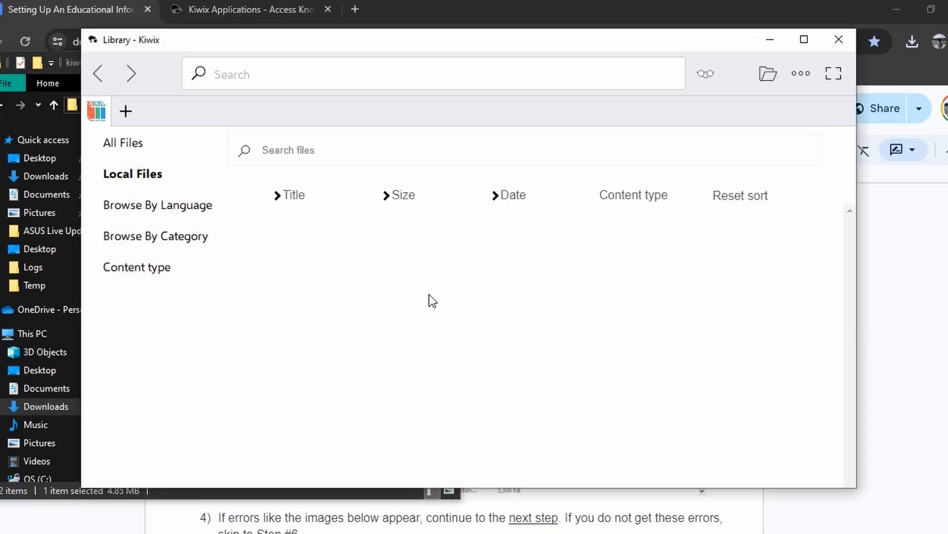
- Run vc_redist.x64 to repair the Visual C++ 2015-2019 Redistributable (x64), then close setup
left_click(836, 43)
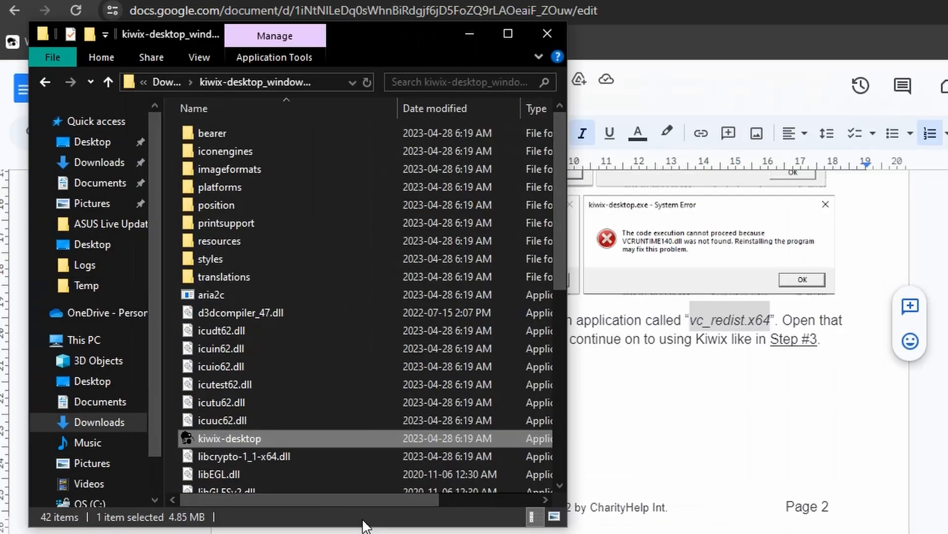
scroll(236, 373, "down", 3)
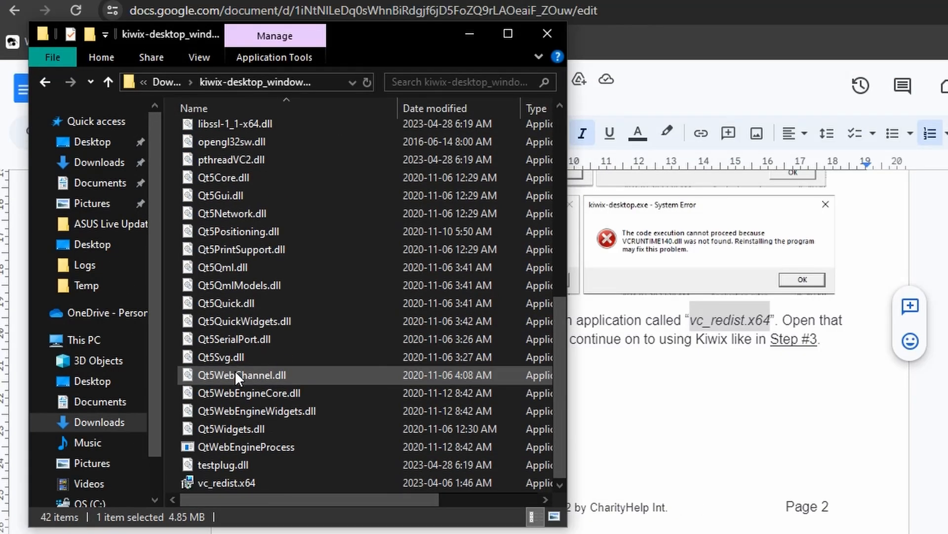
double_click(240, 478)
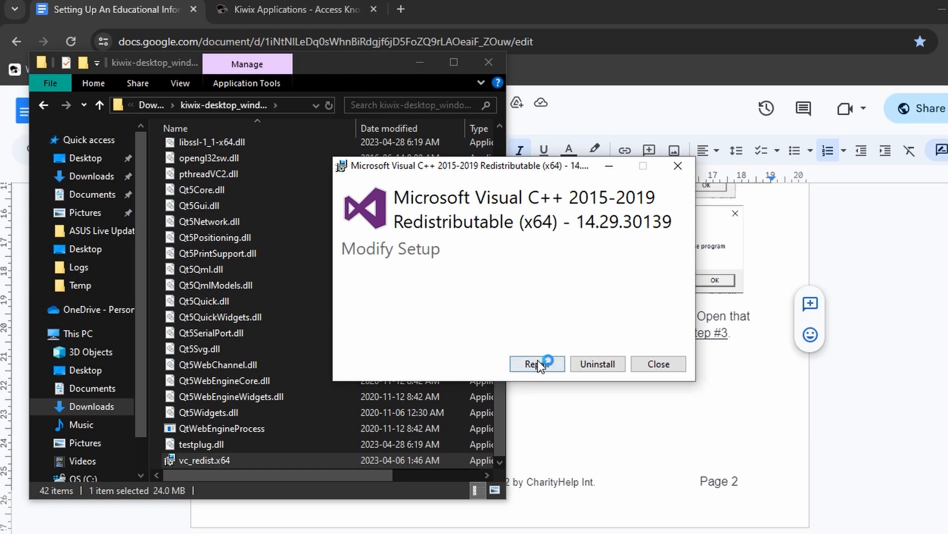
left_click(537, 362)
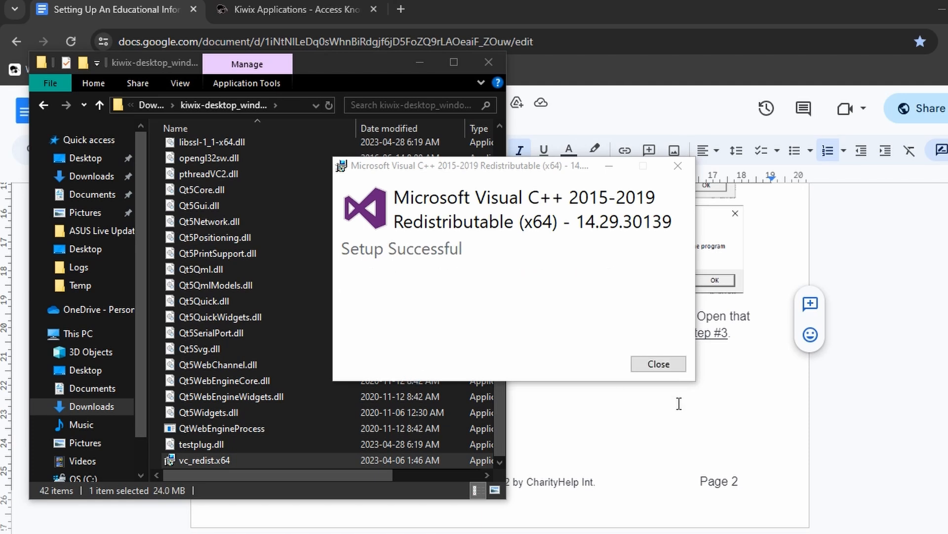
left_click(679, 366)
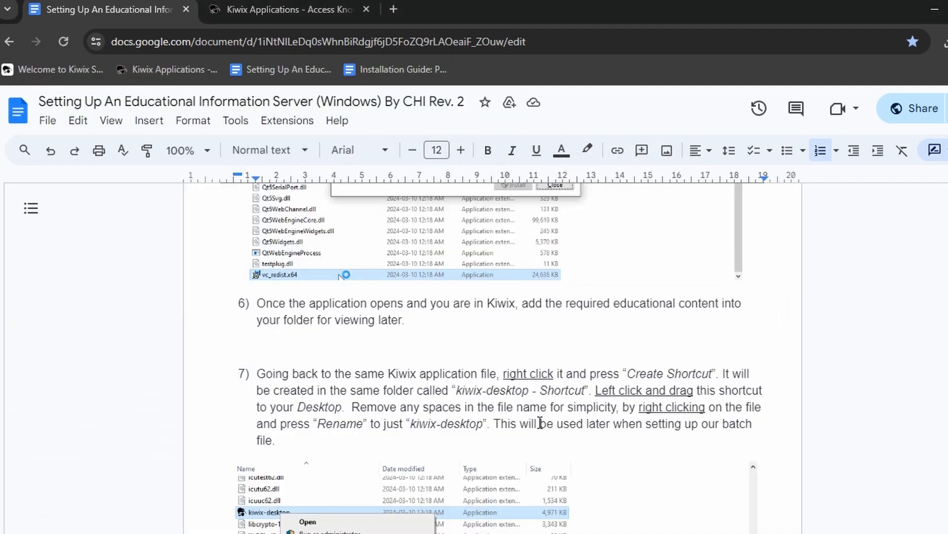
- Highlight the 'Create Shortcut' instruction in the setup guide, then return to File Explorer
scroll(539, 420, "down", 4)
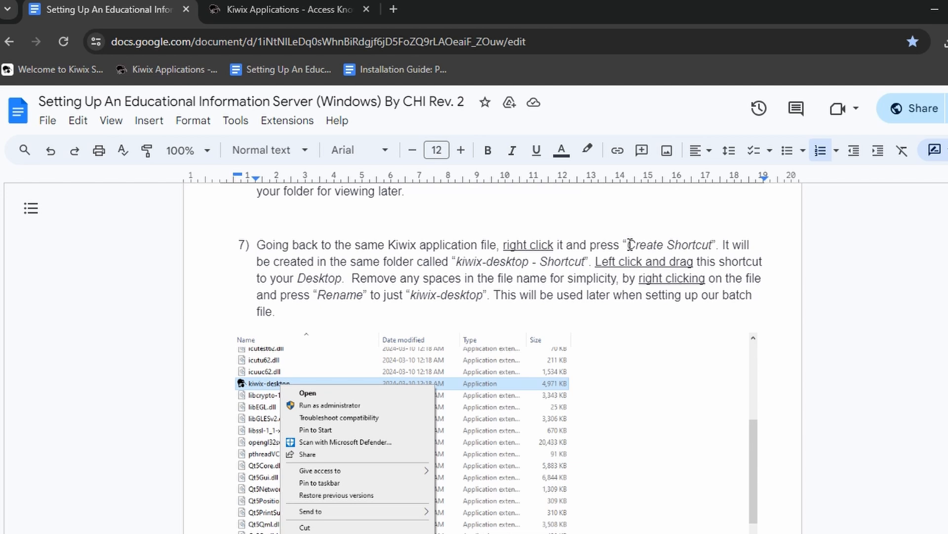
left_click_drag(627, 246, 713, 246)
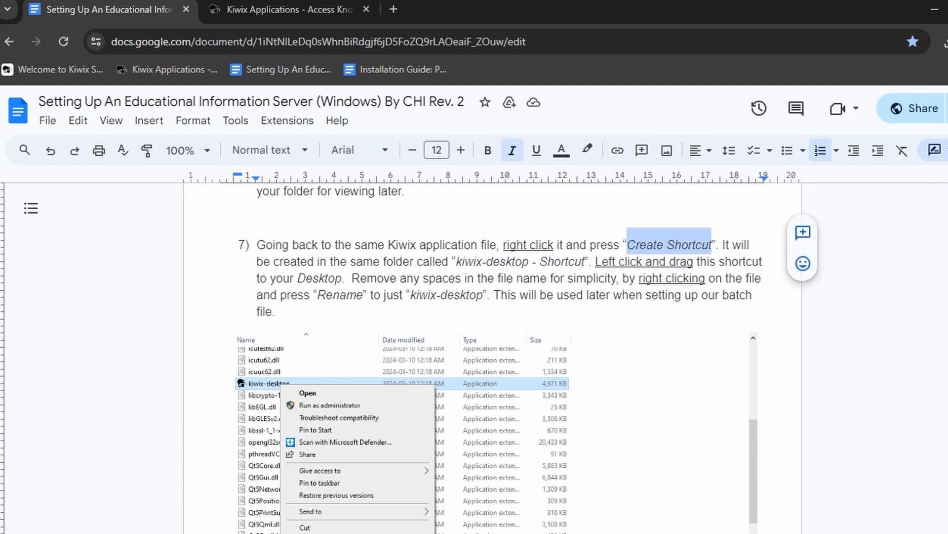
key("alt+Tab")
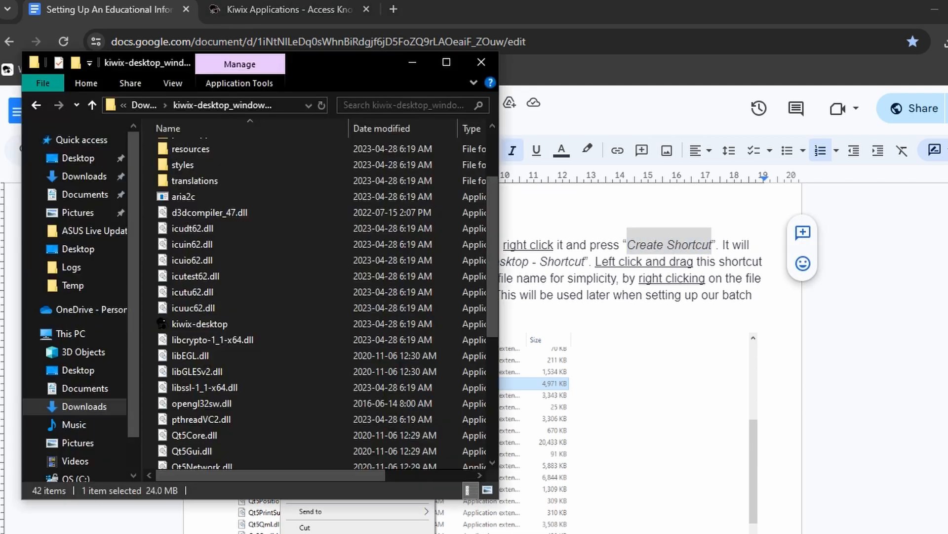
- Create a shortcut to kiwix-desktop and drag it onto the Desktop
right_click(216, 320)
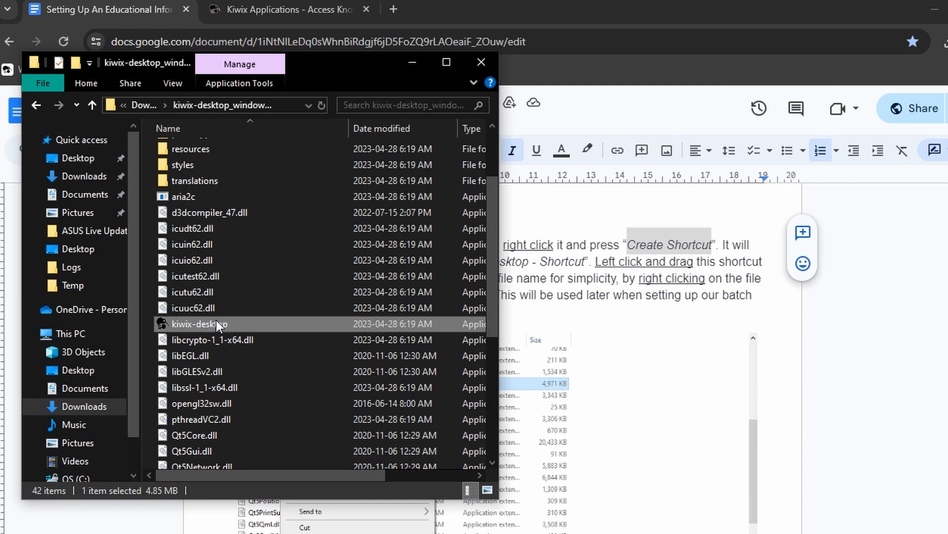
right_click(215, 319)
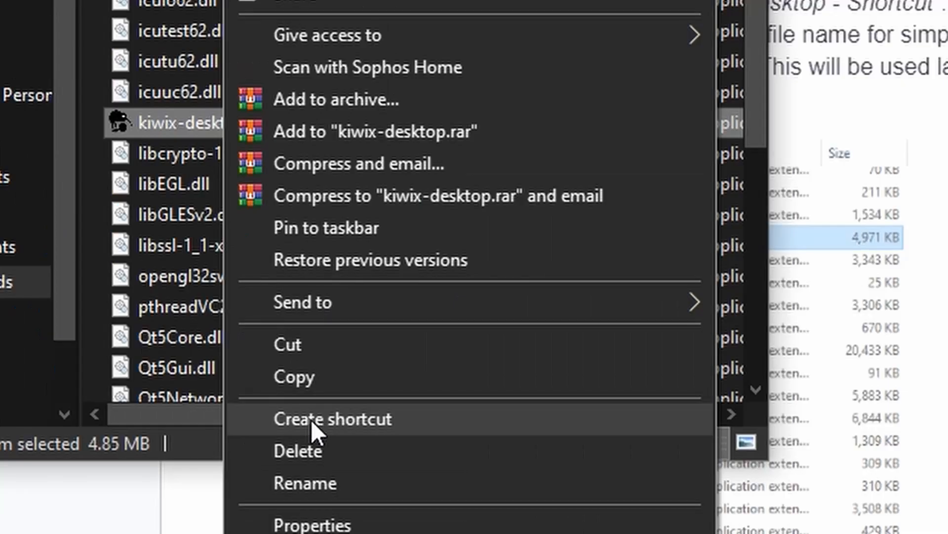
left_click(262, 477)
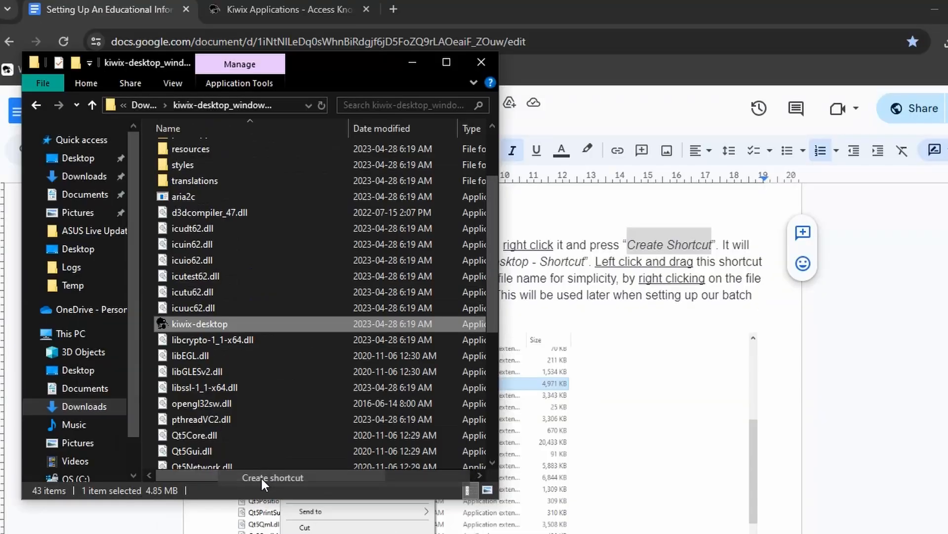
left_click(240, 328)
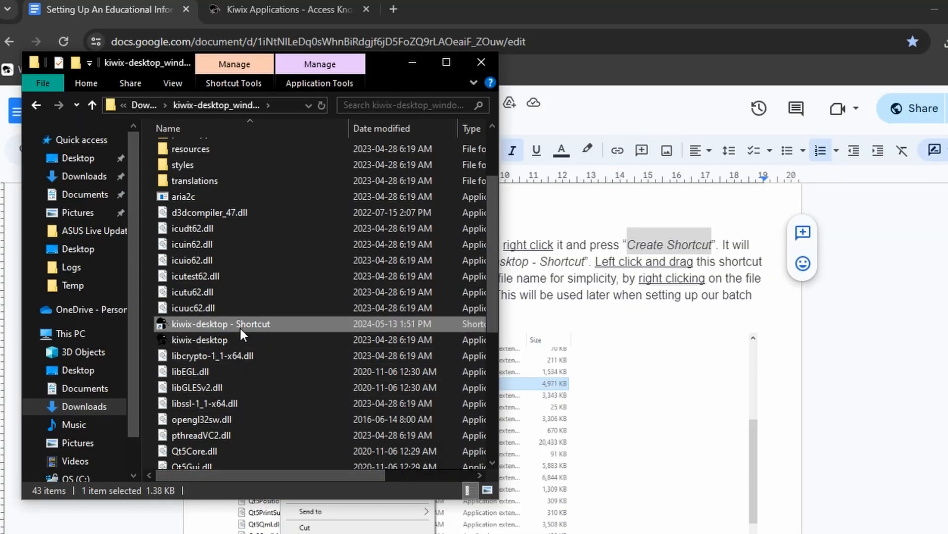
left_click_drag(240, 326, 105, 372)
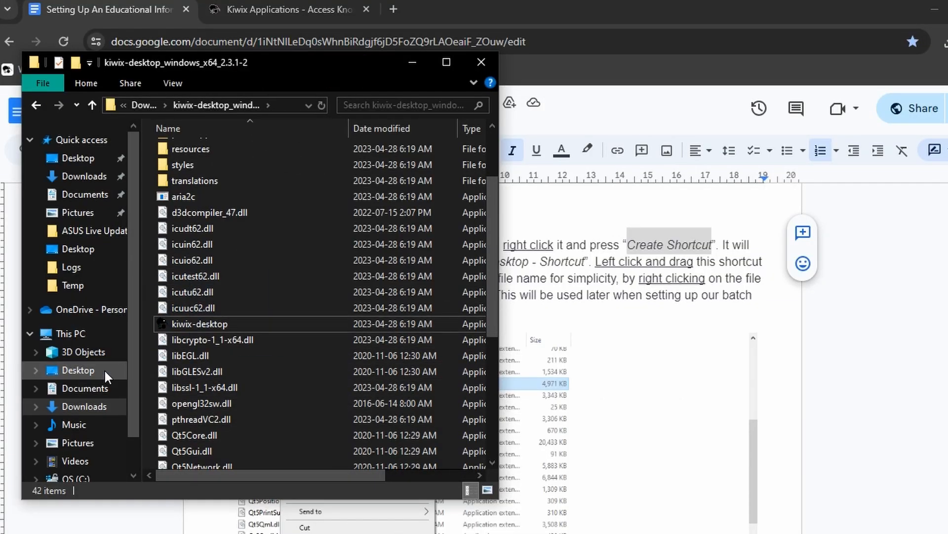
- Rename the Desktop shortcut from 'kiwix-desktop - Shortcut' to 'kiwix-desktop'
left_click(103, 369)
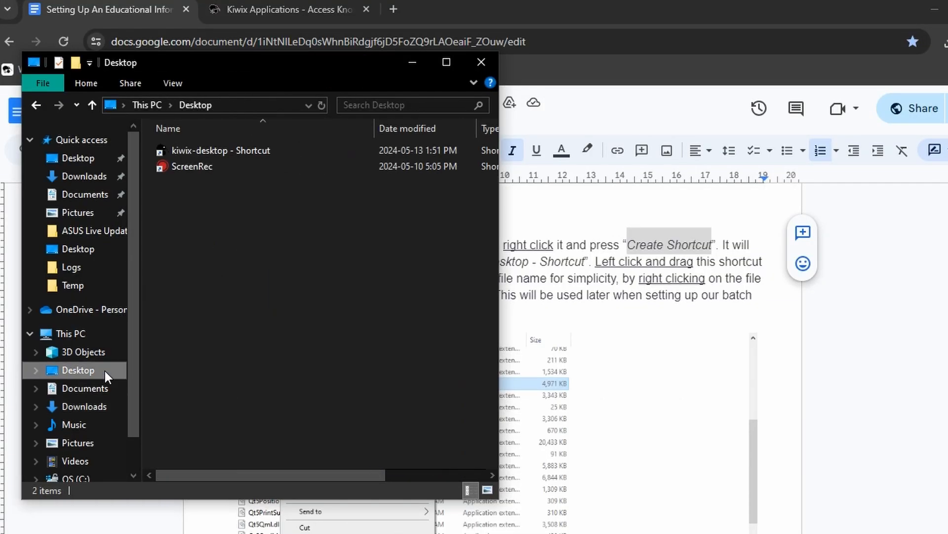
left_click(235, 153)
right_click(235, 153)
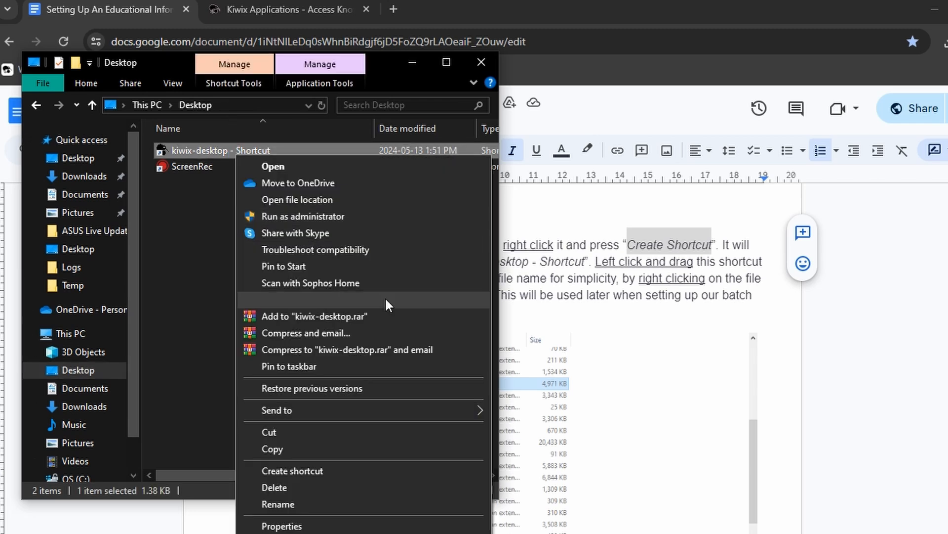
left_click(328, 502)
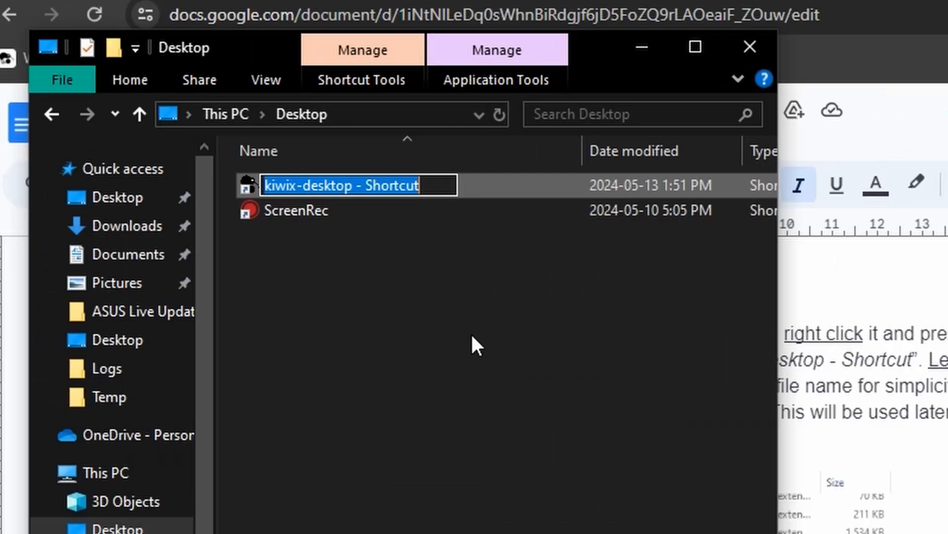
left_click(429, 185)
key("BackSpace")
key("BackSpace")
key("BackSpace")
key("BackSpace")
key("BackSpace")
key("BackSpace")
key("BackSpace")
key("BackSpace")
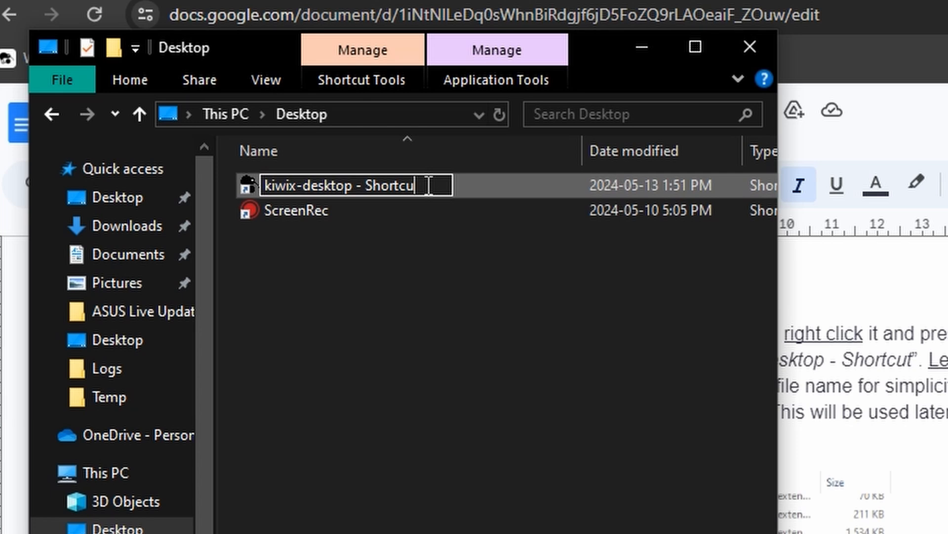
key("BackSpace")
key("BackSpace")
key("BackSpace")
key("Return")
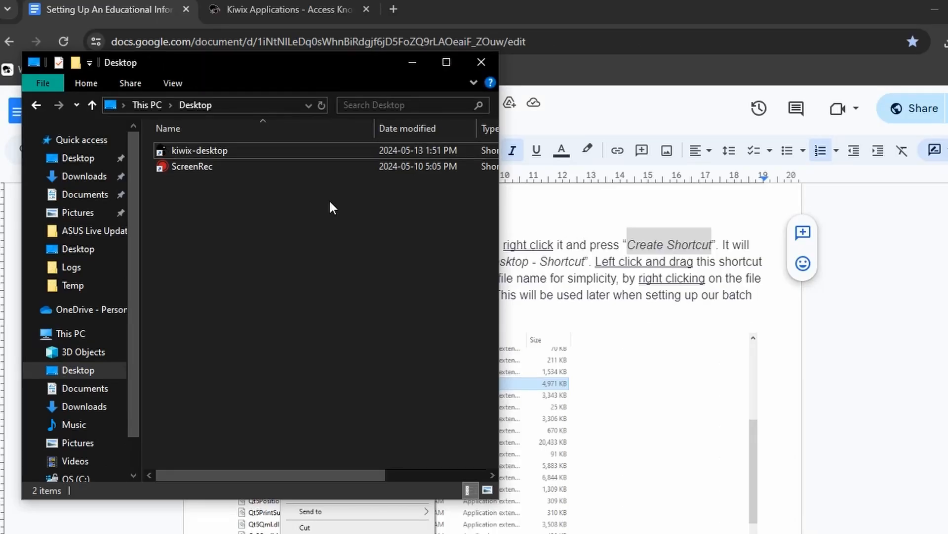
- Test the shortcut by launching and closing Kiwix, then highlight the Download Small Educational Content heading
double_click(301, 152)
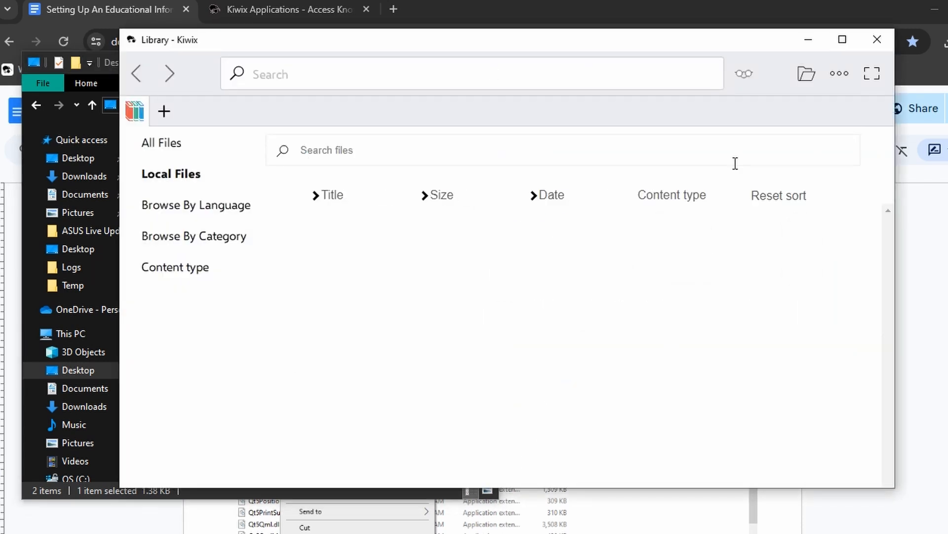
left_click(876, 40)
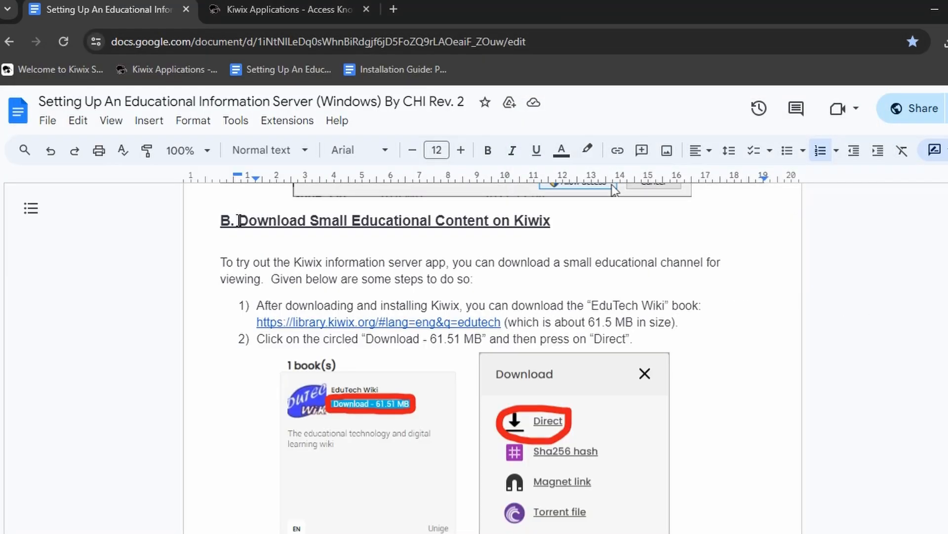
left_click_drag(239, 220, 559, 225)
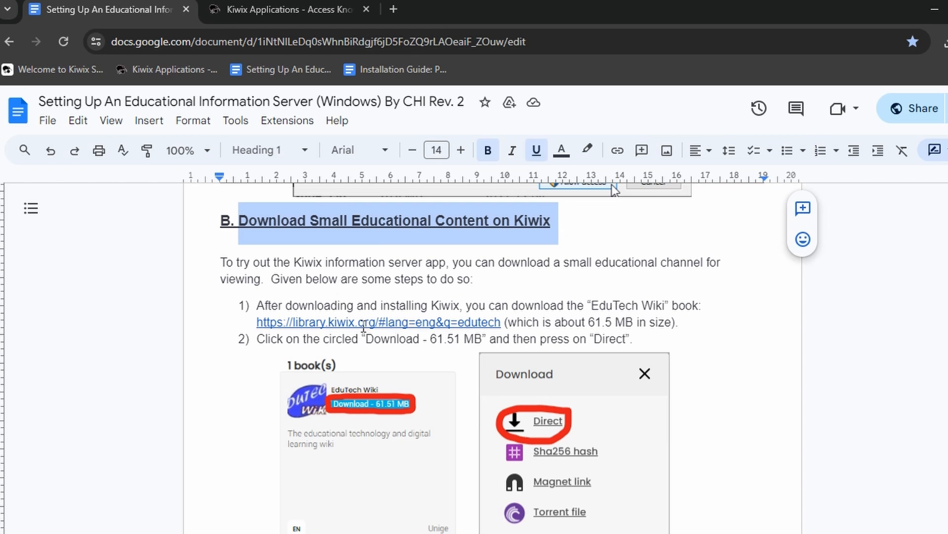
- Follow the guide's library.kiwix.org link and open the EduTech Wiki book in the viewer
left_click(366, 321)
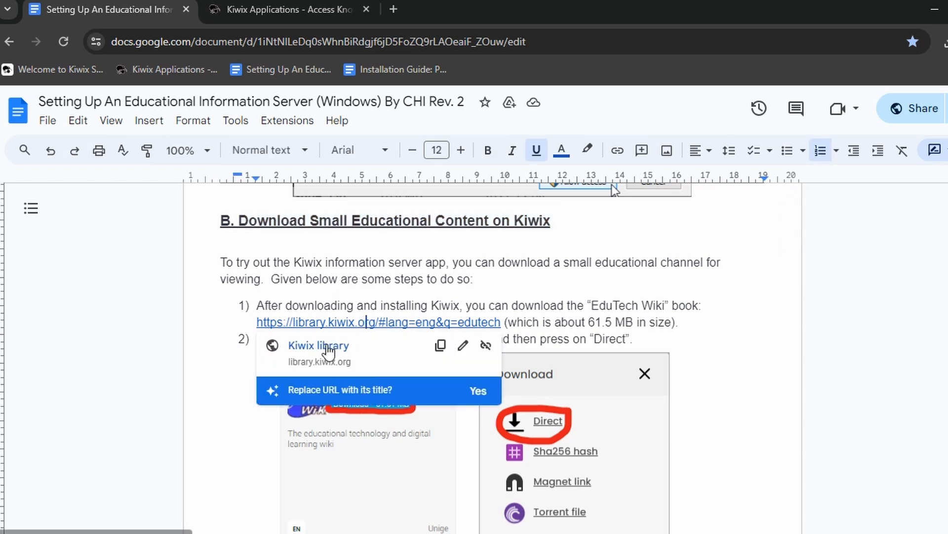
left_click(328, 347)
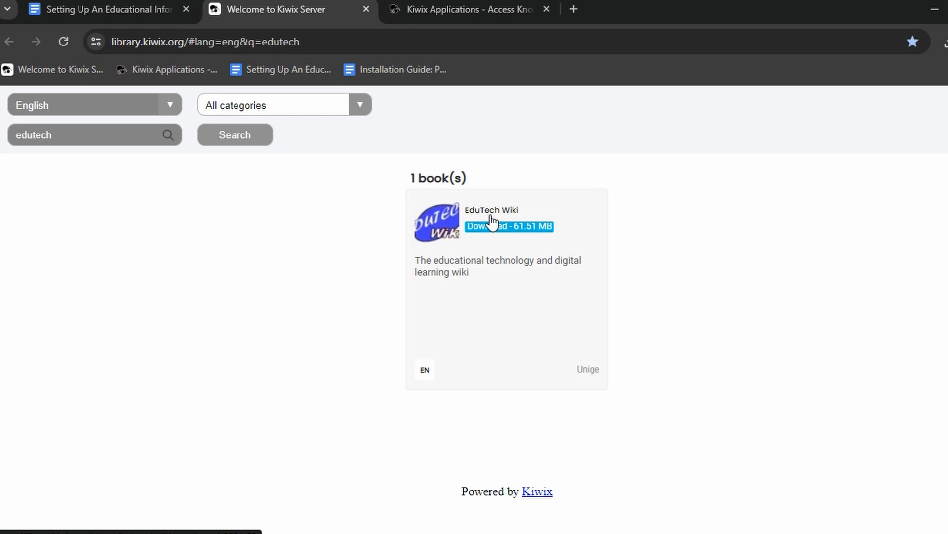
left_click(491, 223)
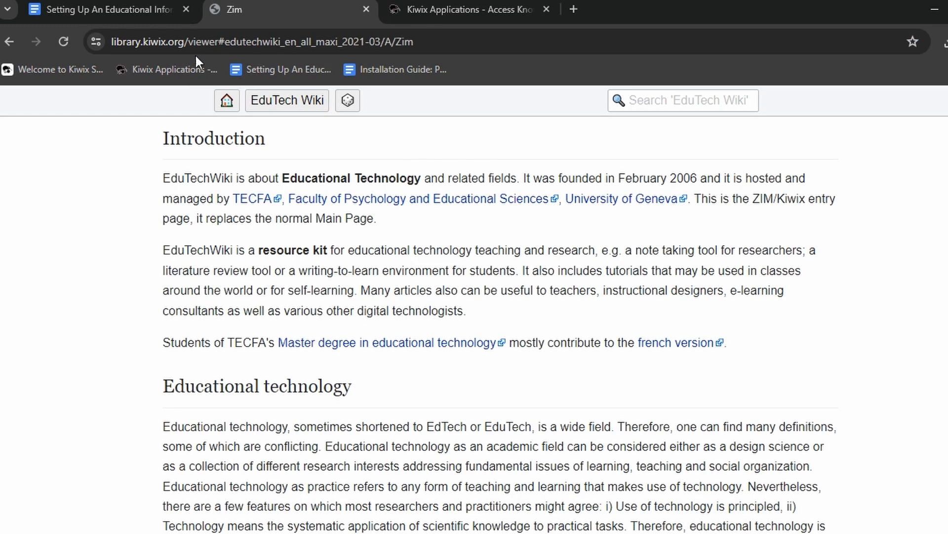
- Back in the edutech results, start a direct download of EduTech Wiki (61.51 MB)
left_click(9, 42)
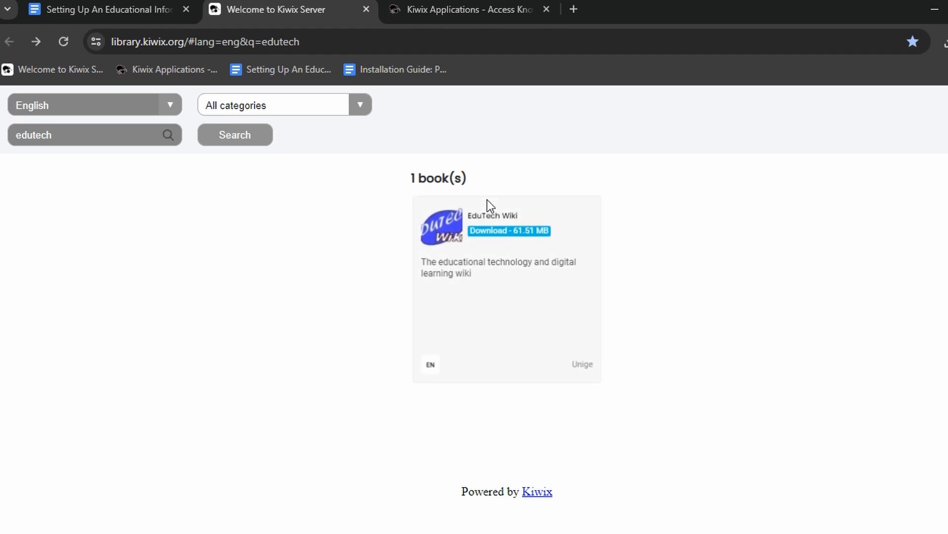
left_click(500, 231)
left_click(480, 277)
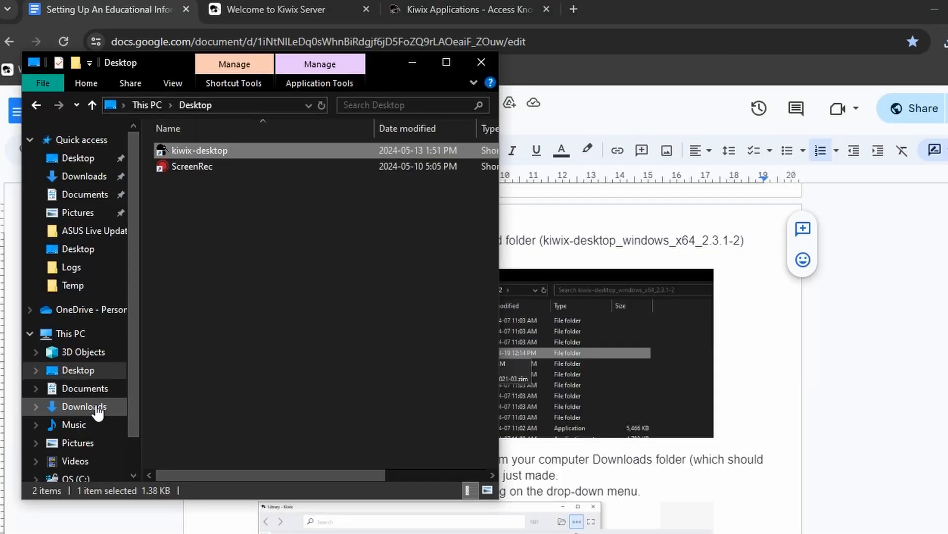
- Create a new folder named kiwixserve inside kiwix-desktop_windows_x64_2.3.1-2
left_click(118, 405)
double_click(227, 207)
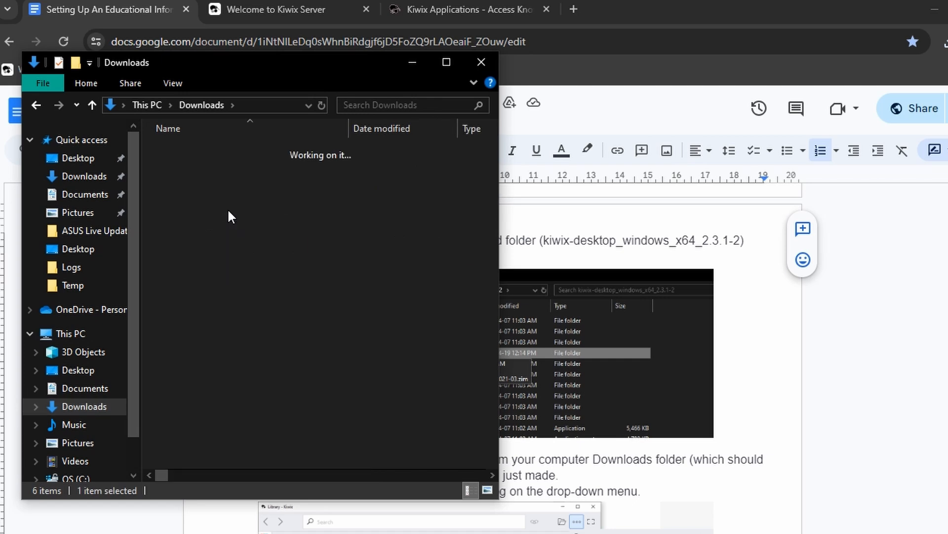
left_click(94, 88)
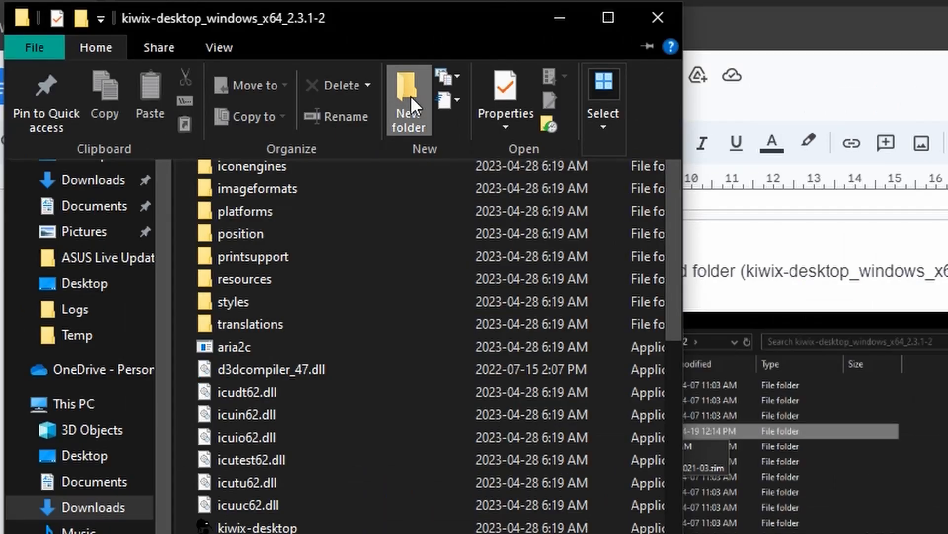
left_click(311, 119)
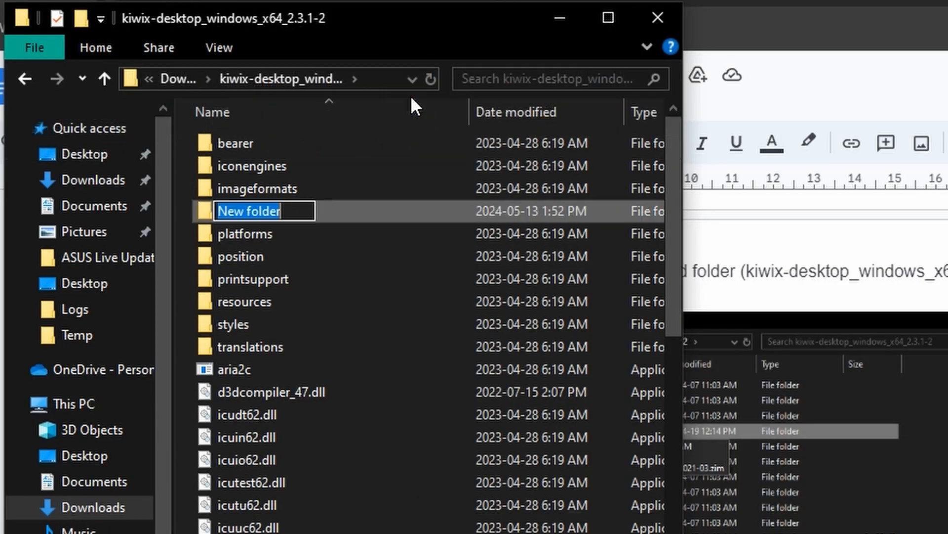
type("kiwixser")
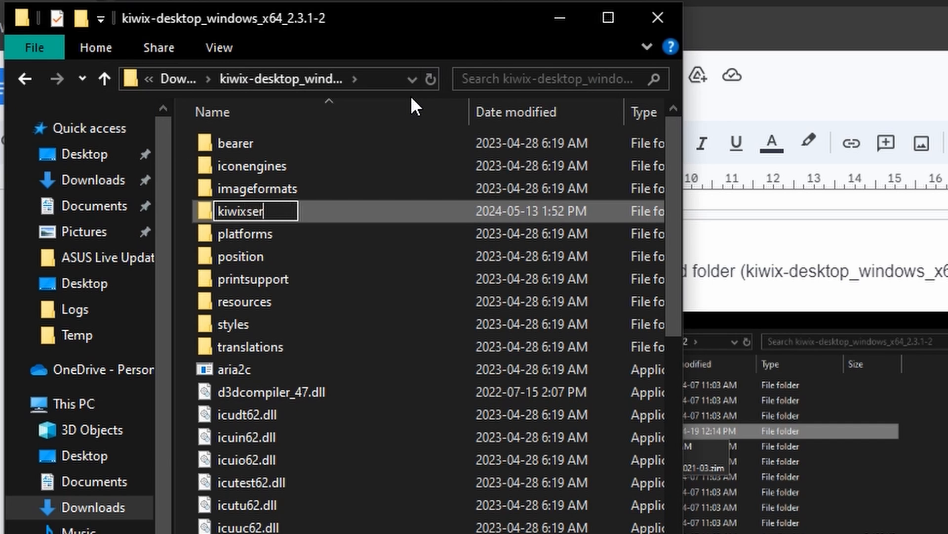
type("ve")
key("Return")
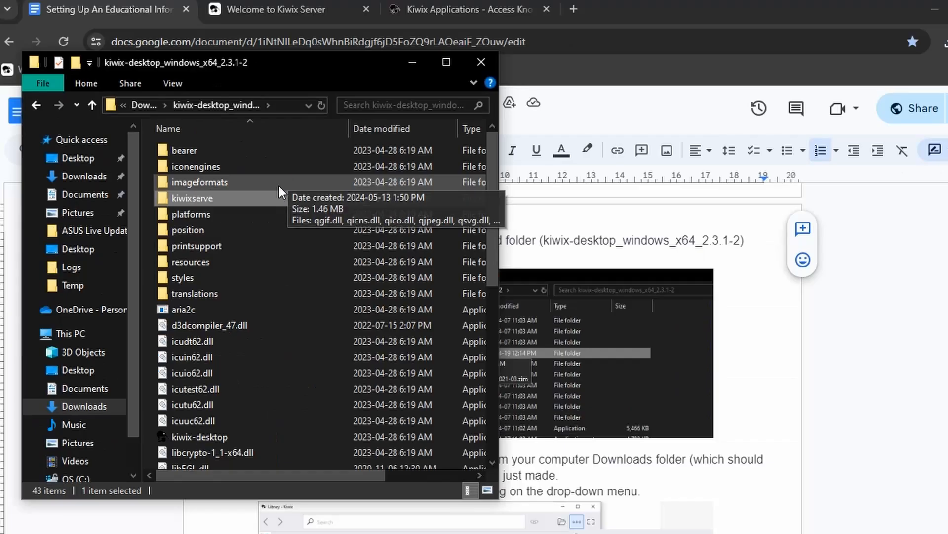
- Move edutechwiki_en_all_maxi_2021-03.zim from Downloads into the kiwixserve folder
left_click(99, 412)
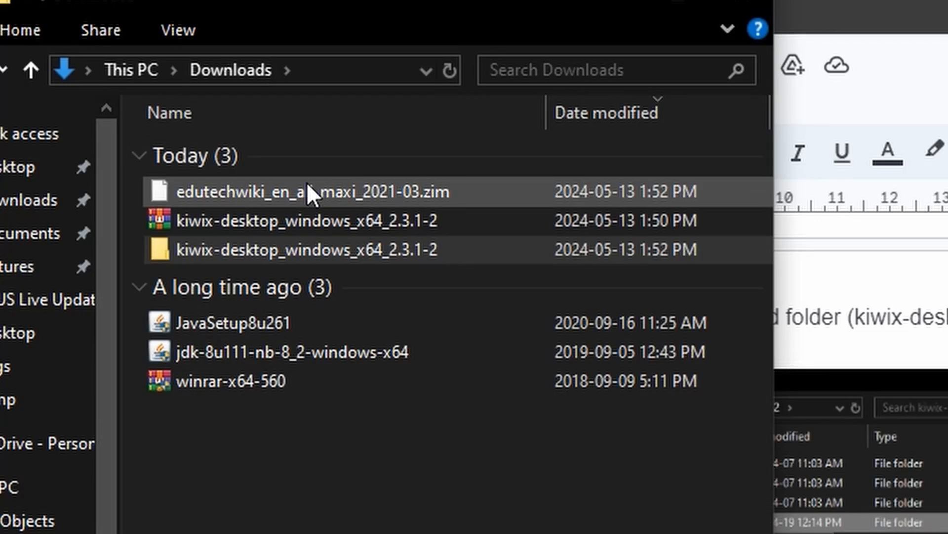
double_click(245, 165)
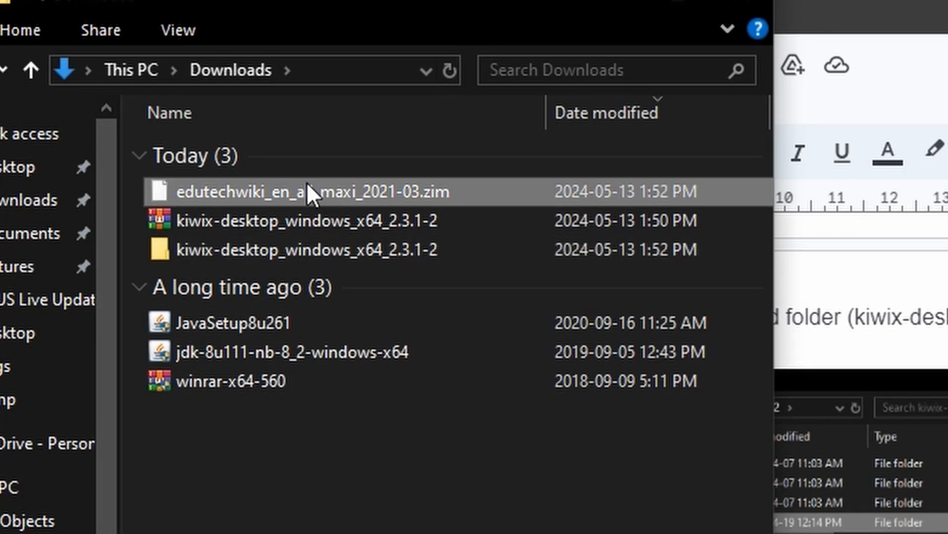
right_click(308, 184)
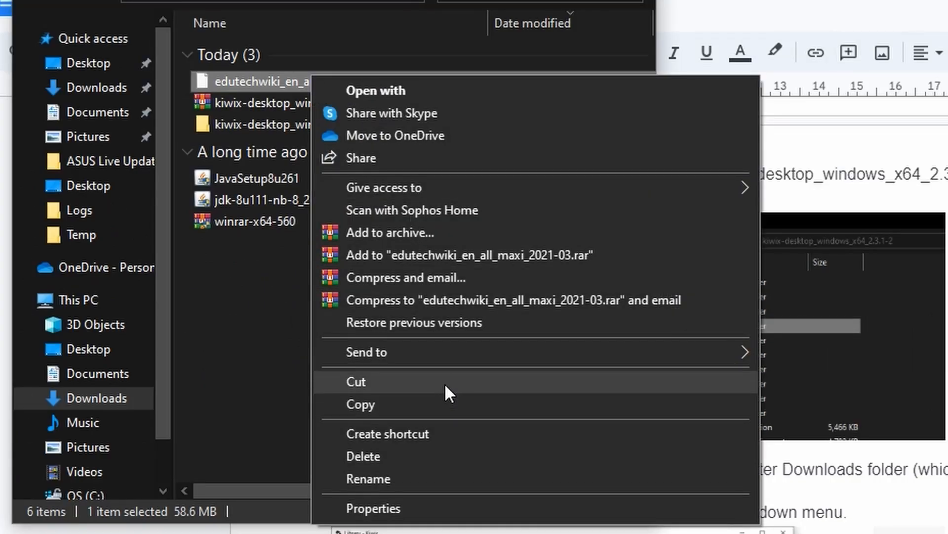
left_click(445, 383)
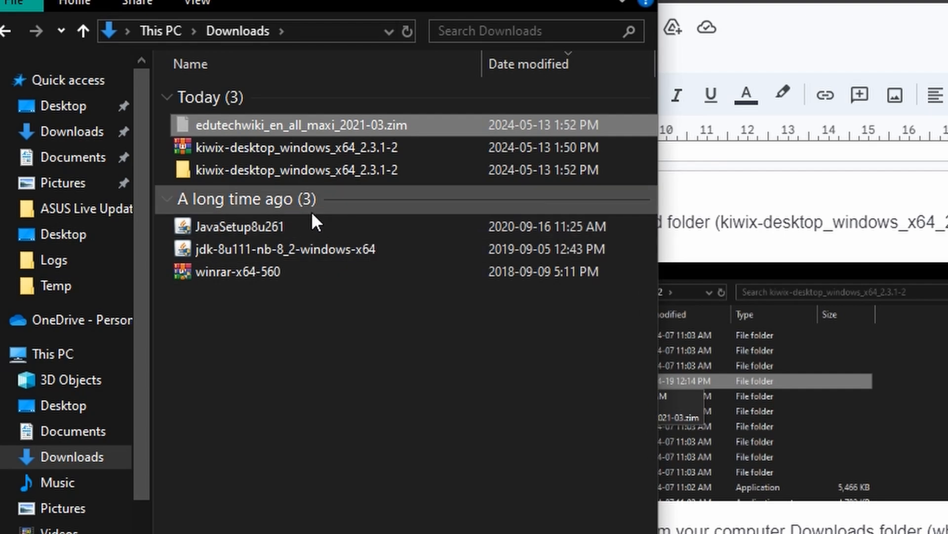
double_click(331, 173)
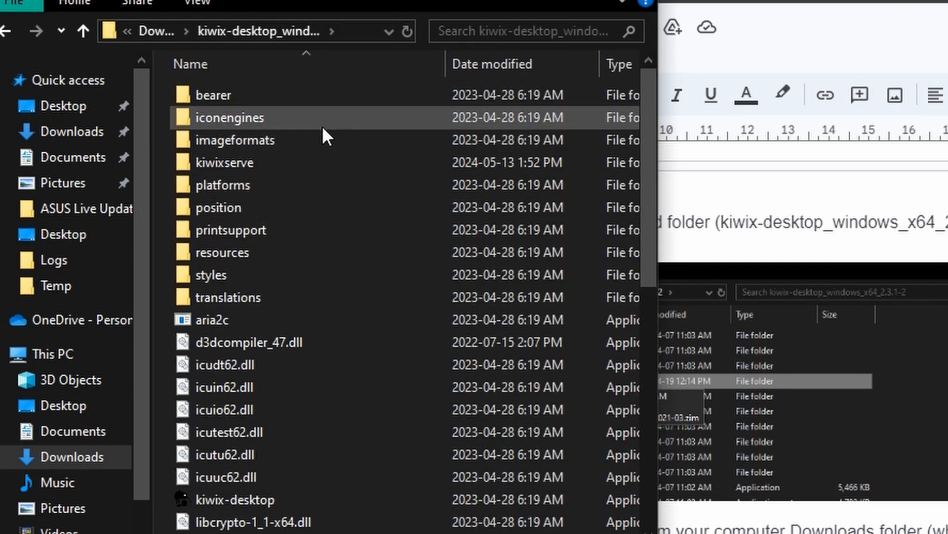
double_click(312, 170)
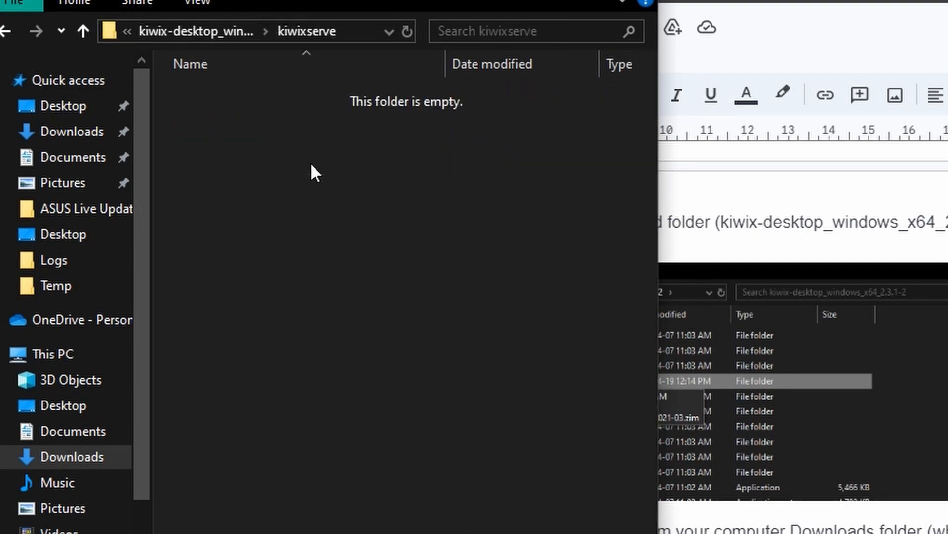
right_click(272, 167)
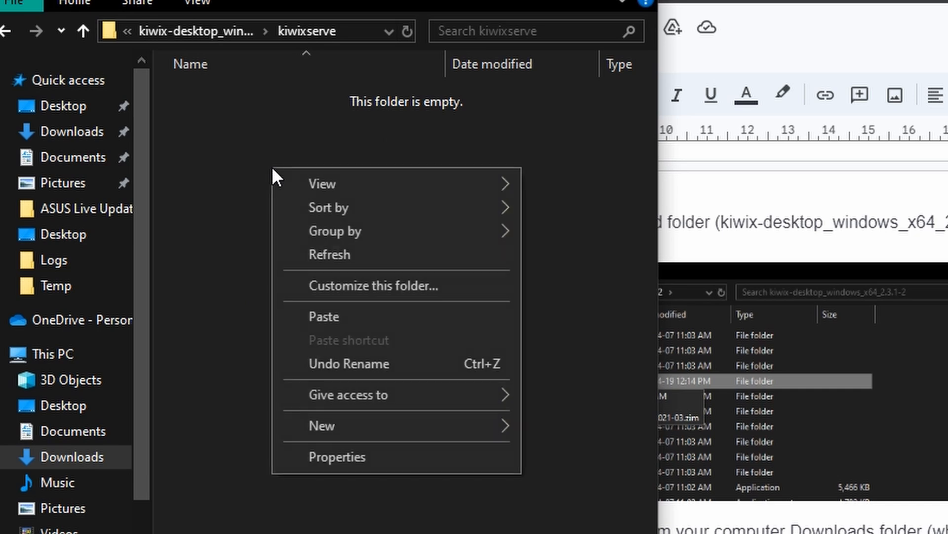
left_click(339, 316)
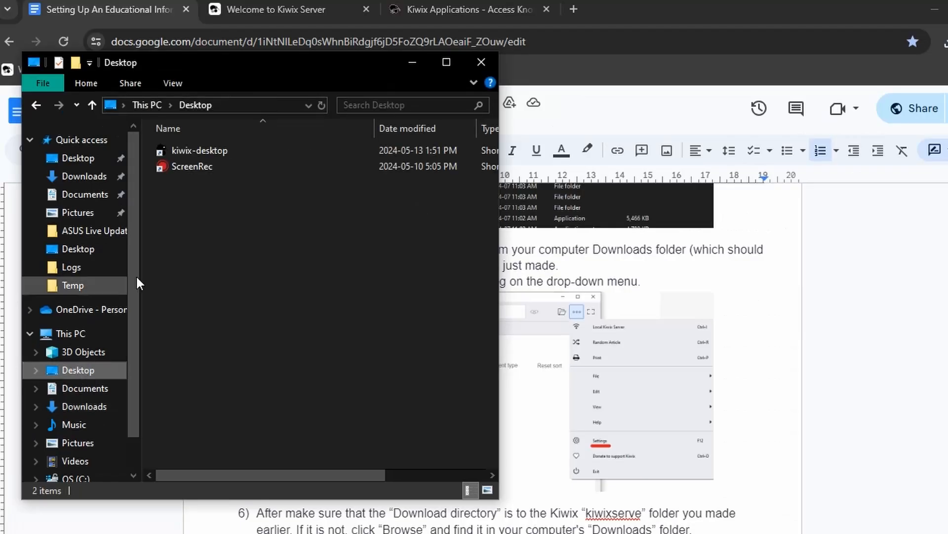
- Launch Kiwix Desktop and set its download directory to the kiwixserve folder
left_click(209, 149)
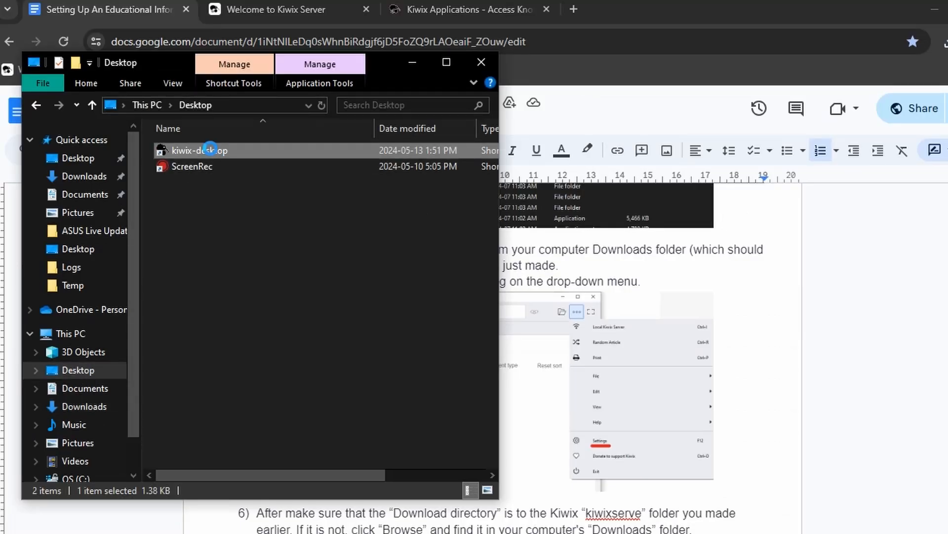
double_click(211, 149)
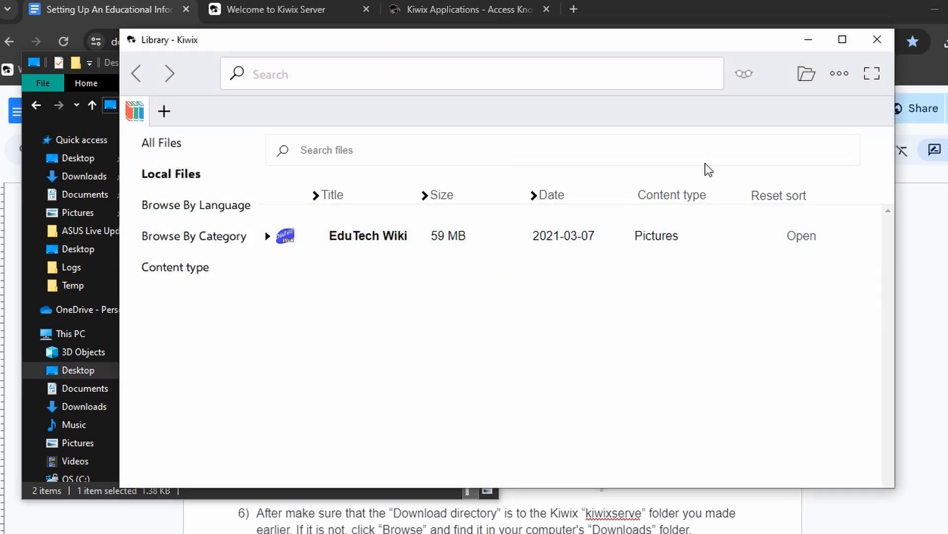
left_click(845, 77)
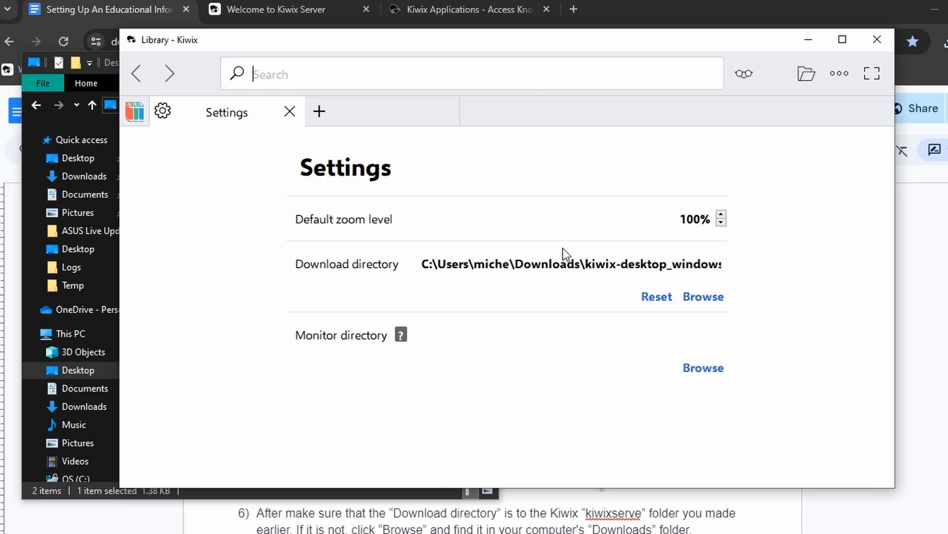
left_click(701, 296)
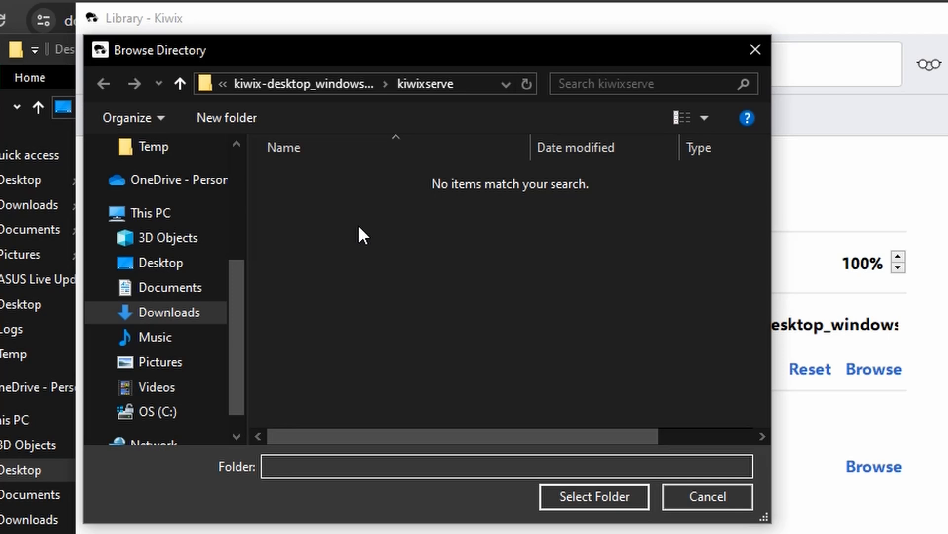
left_click(326, 83)
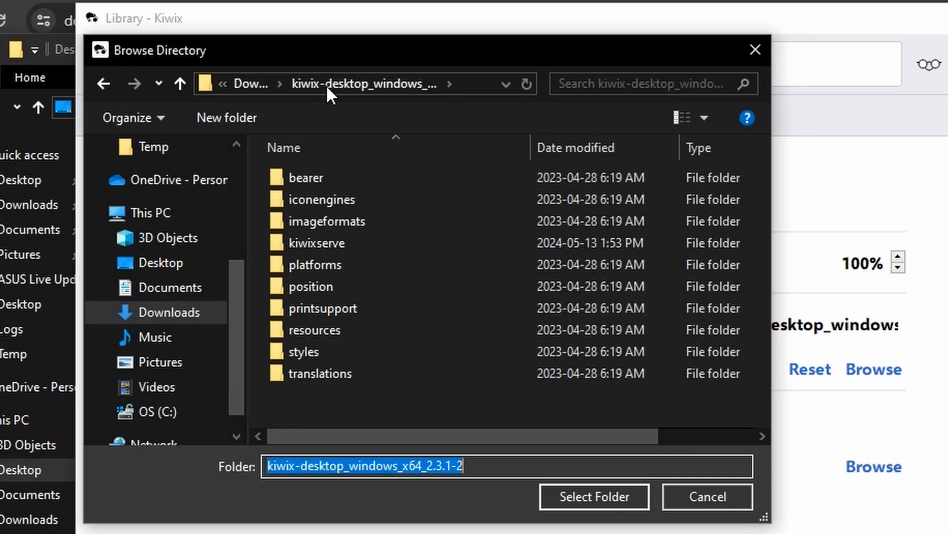
left_click(354, 246)
left_click(615, 495)
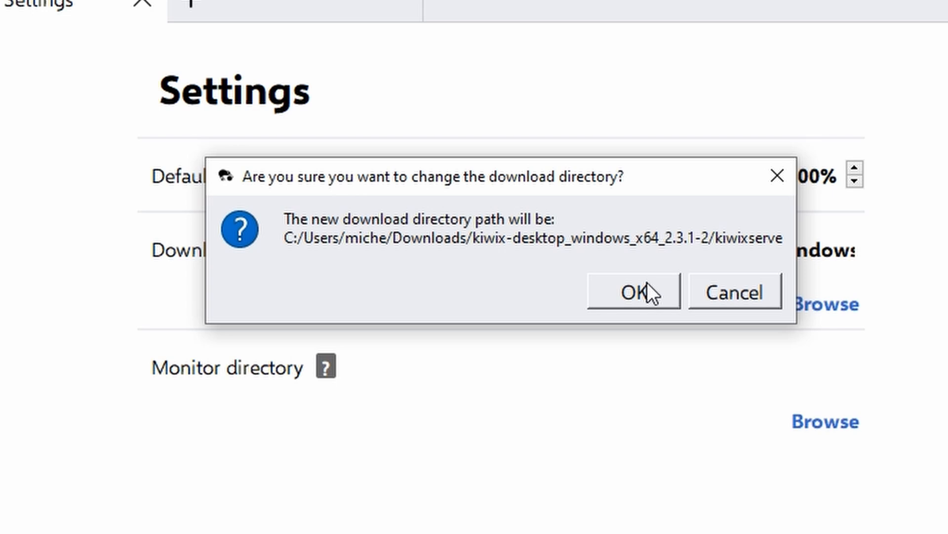
left_click(647, 283)
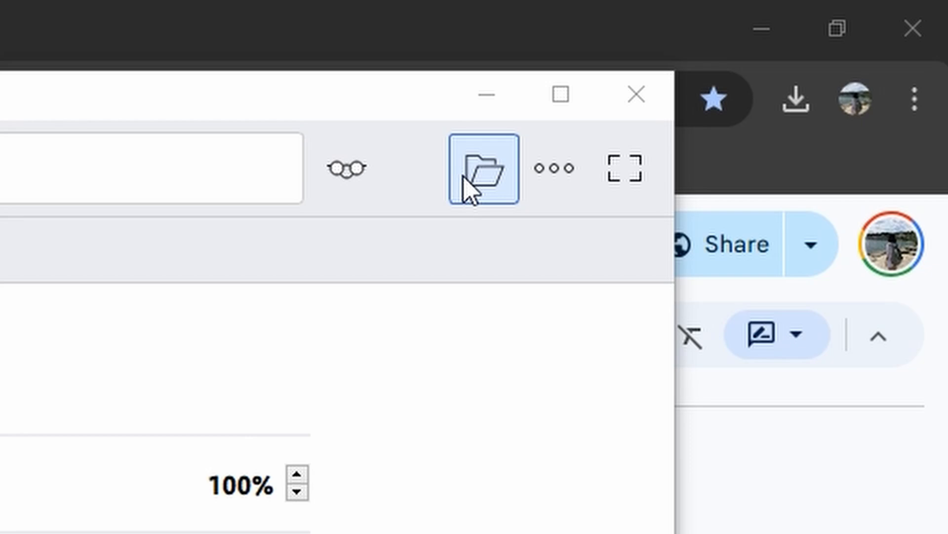
- Open edutechwiki_en_all_maxi_2021-03.zim from kiwixserve in Kiwix, then close the Settings and wiki tabs
left_click(468, 190)
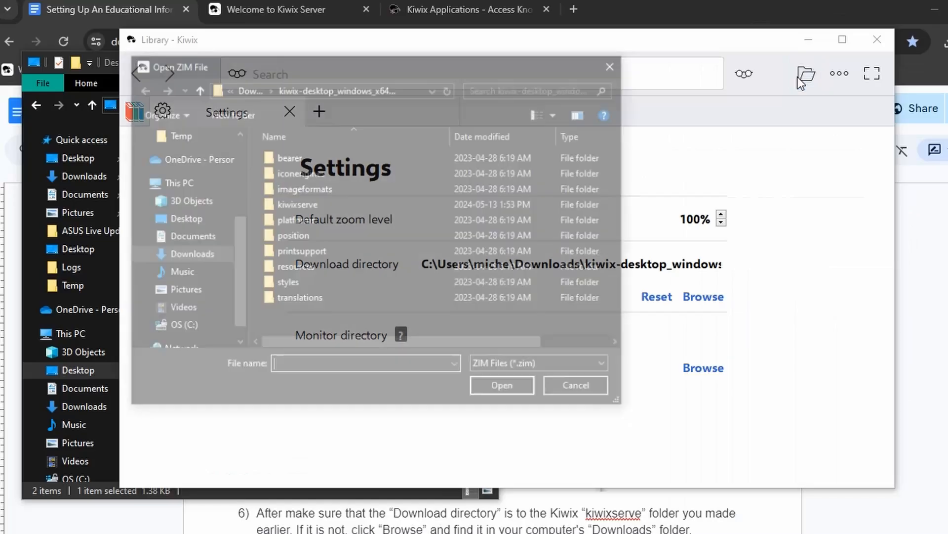
double_click(297, 205)
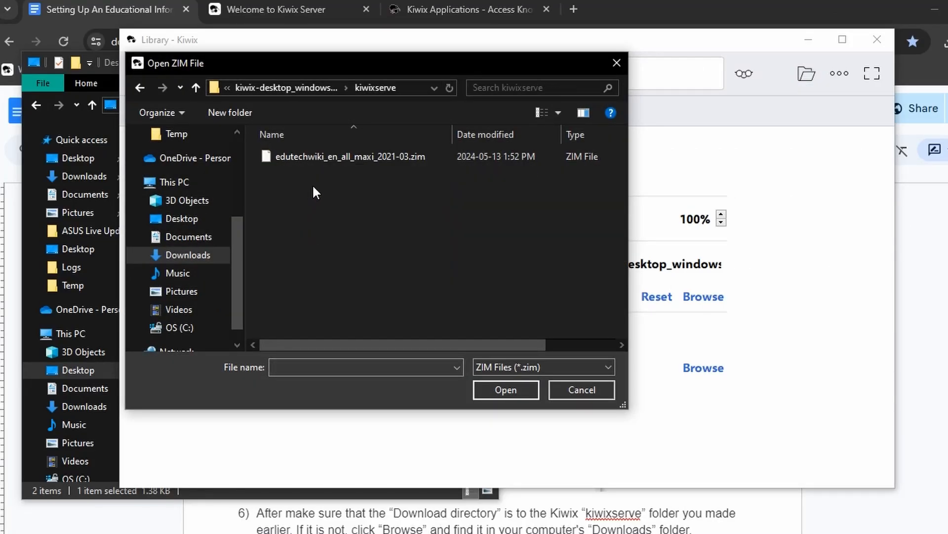
left_click(342, 158)
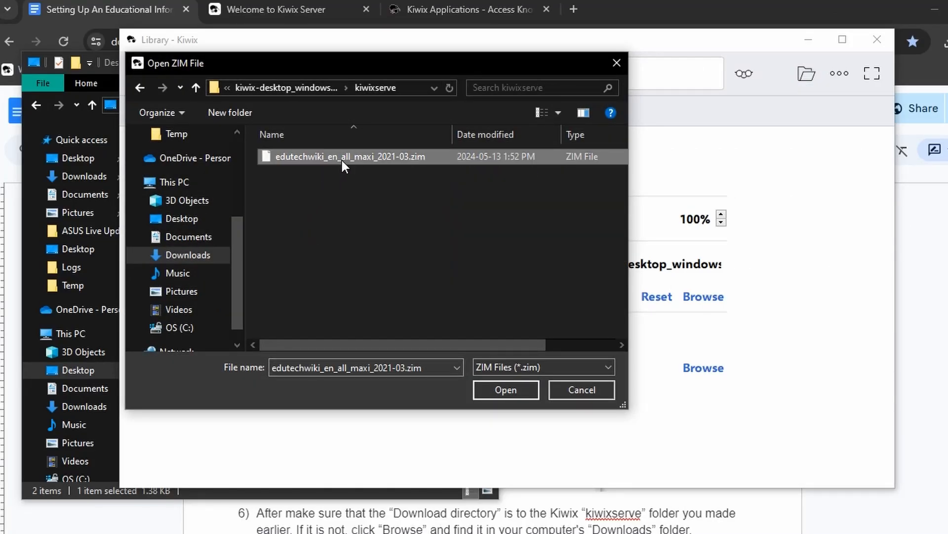
left_click(504, 390)
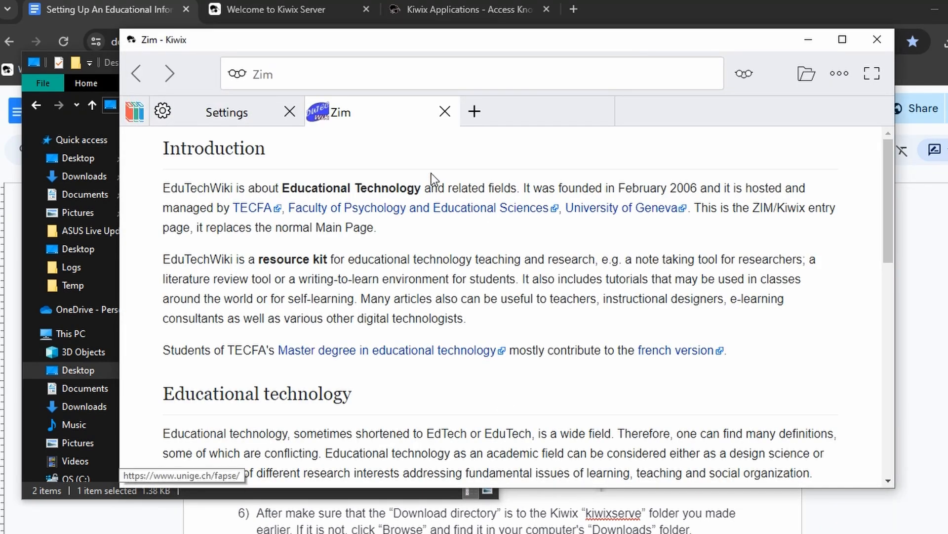
left_click(290, 112)
left_click(290, 112)
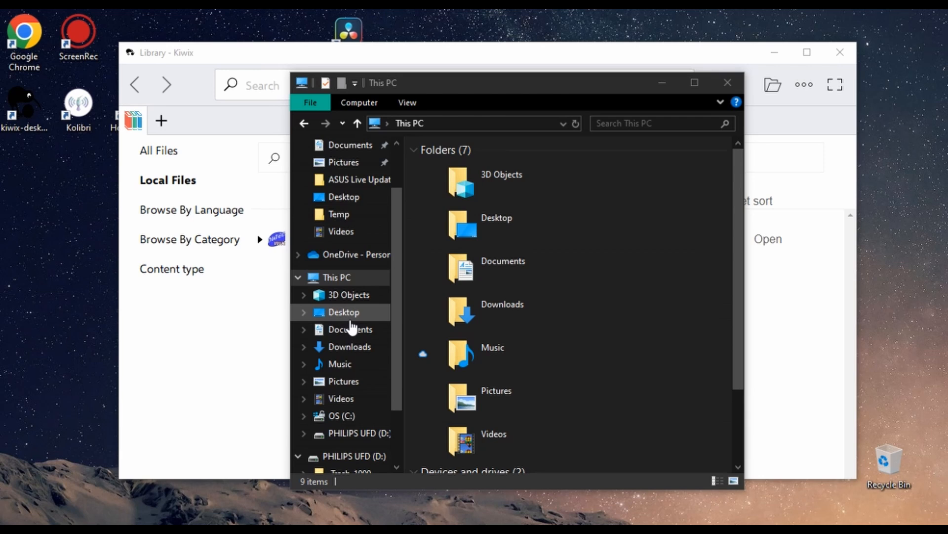
- In Kiwix_data on PHILIPS UFD (D:), select the appropedia, lumenlearning, khan-academy and ted climate-change ZIMs
scroll(352, 326, "down", 2)
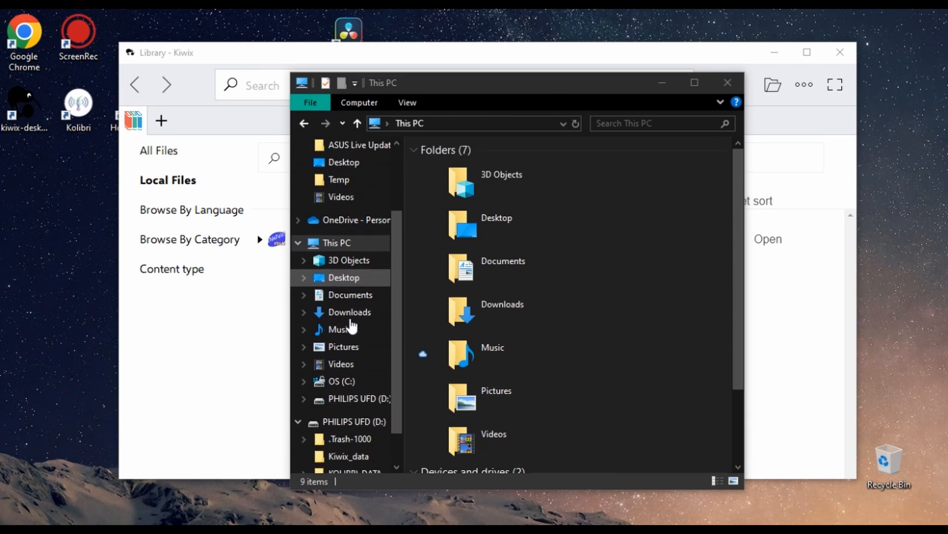
left_click(355, 370)
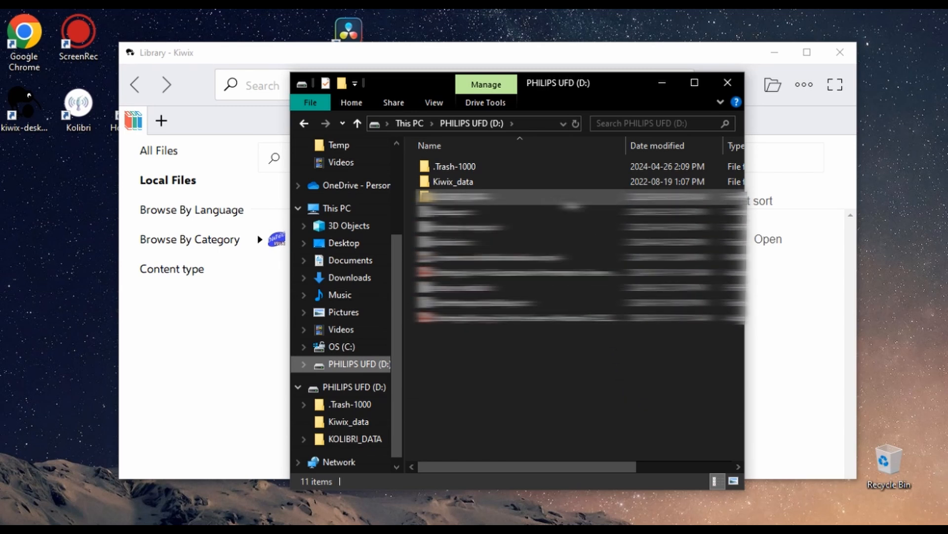
double_click(542, 183)
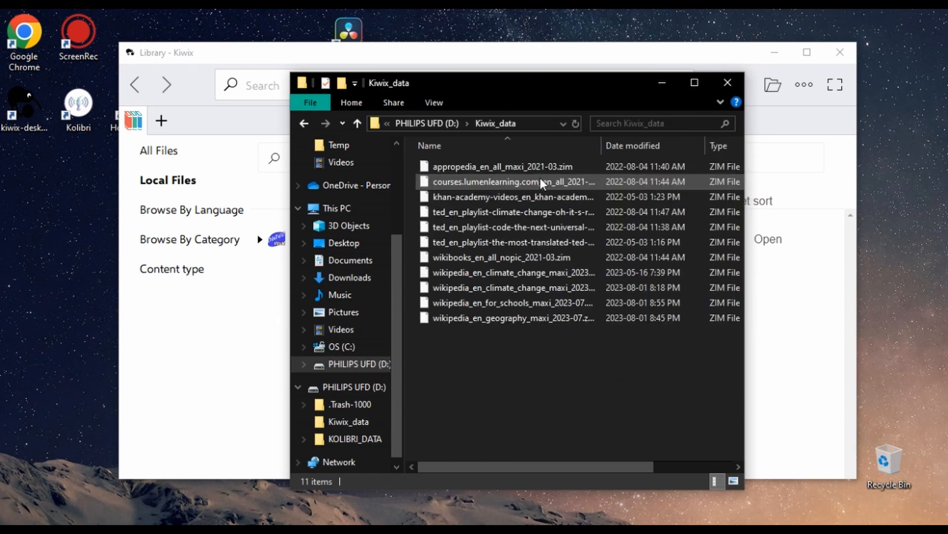
left_click(486, 168)
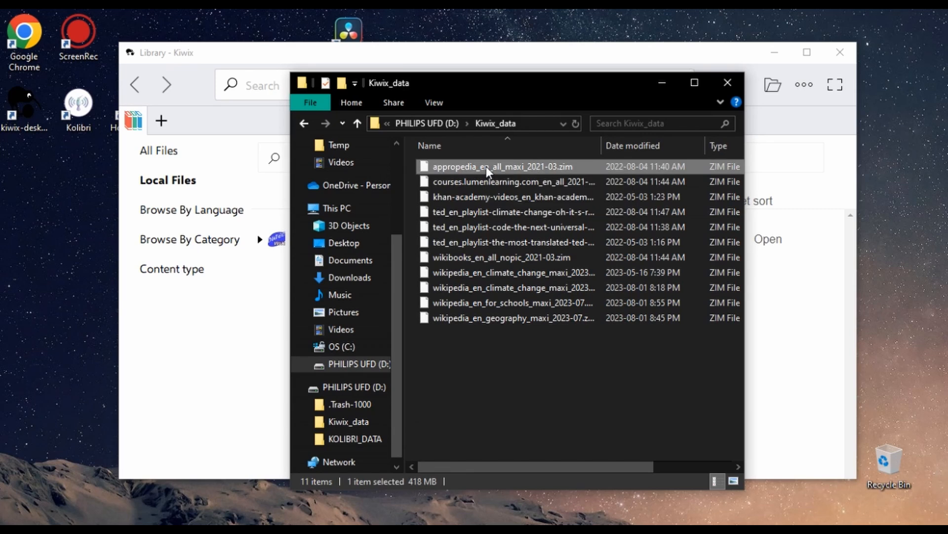
left_click(487, 182, "ctrl")
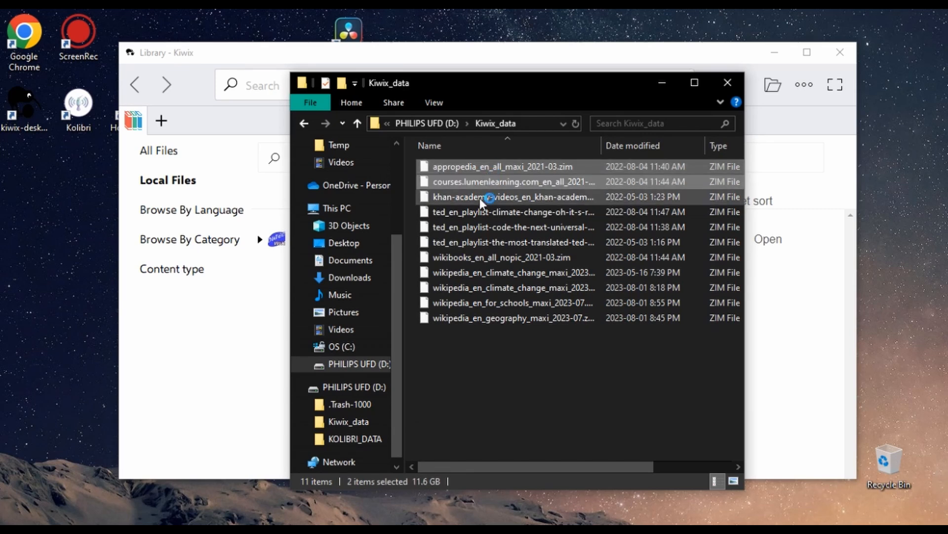
left_click(482, 198, "ctrl")
left_click(482, 213, "ctrl")
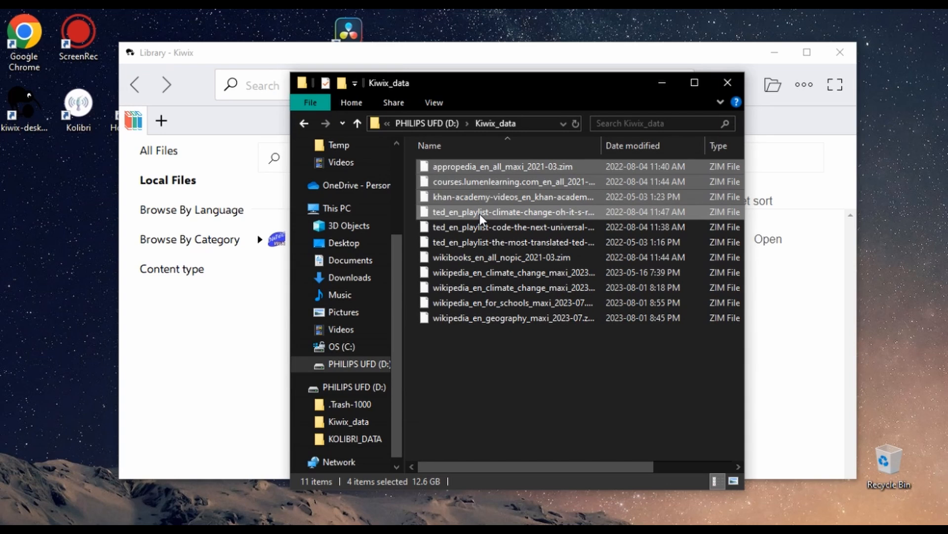
- Copy the four selected ZIM files, then bring the kiwixserve and Kiwix windows forward
right_click(479, 211)
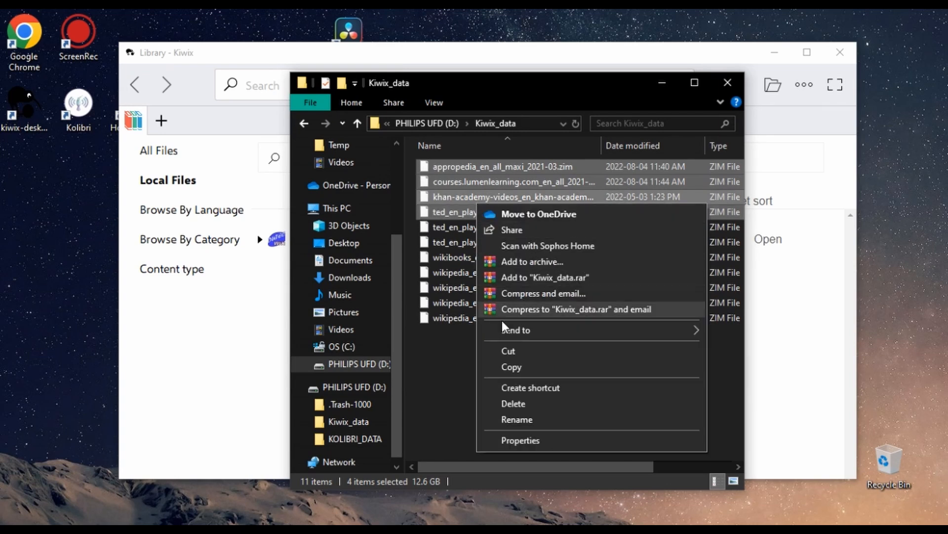
left_click(508, 367)
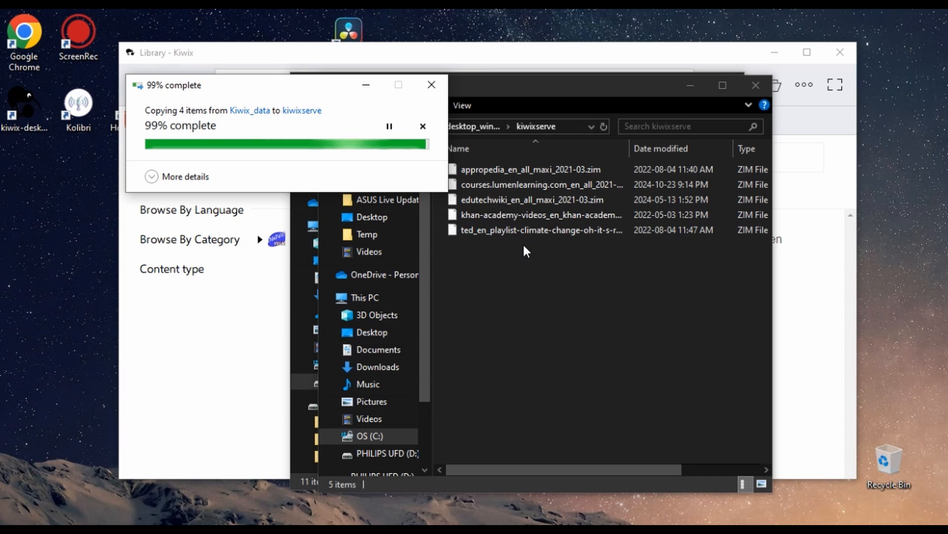
left_click(527, 252)
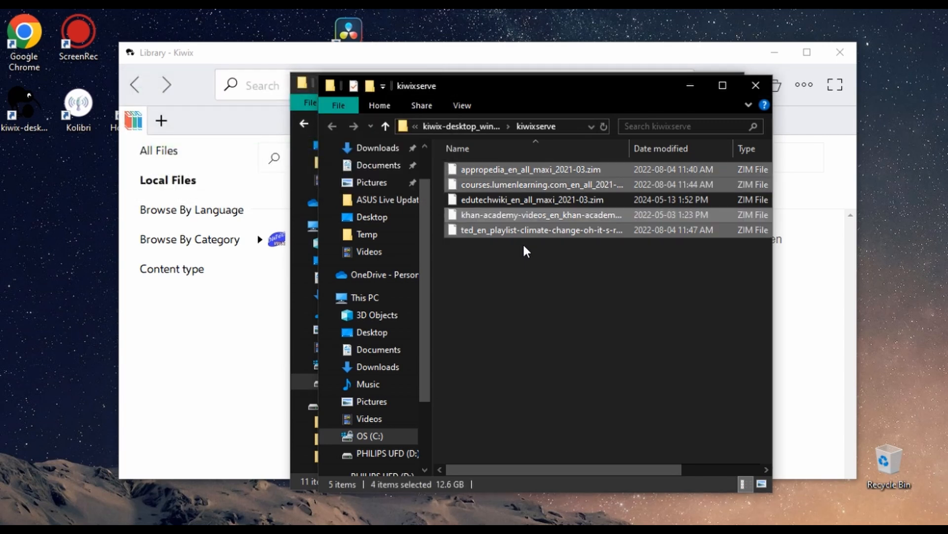
left_click(807, 193)
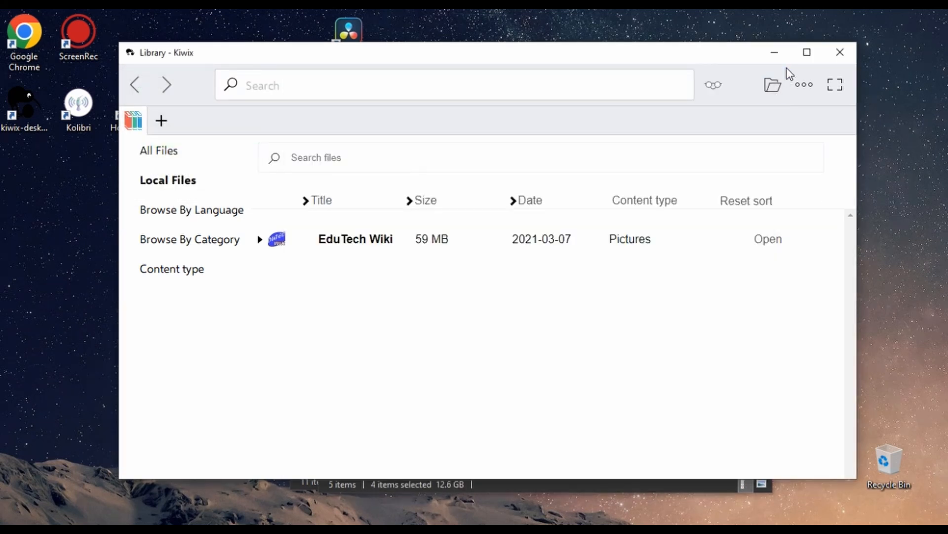
- Open appropedia_en_all_maxi_2021-03.zim from the kiwixserve folder through Kiwix settings
left_click(804, 84)
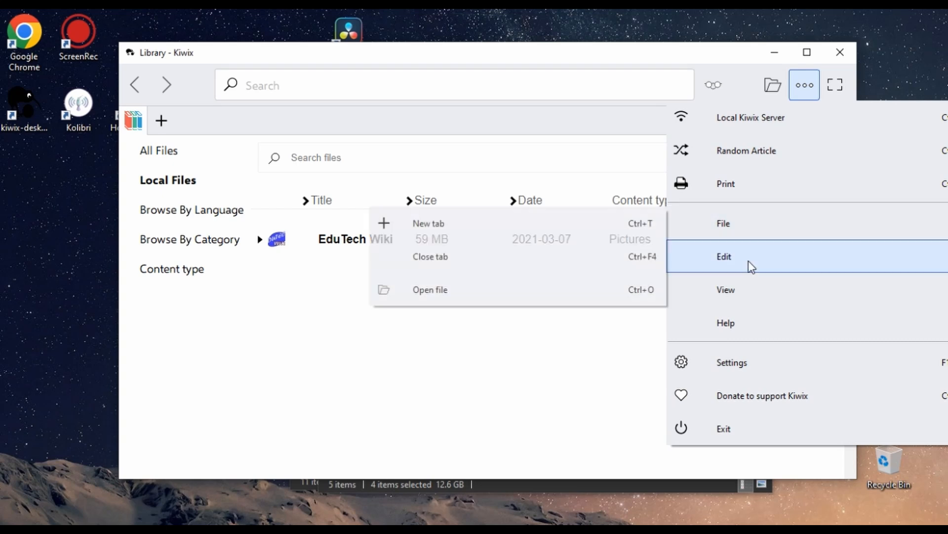
left_click(751, 370)
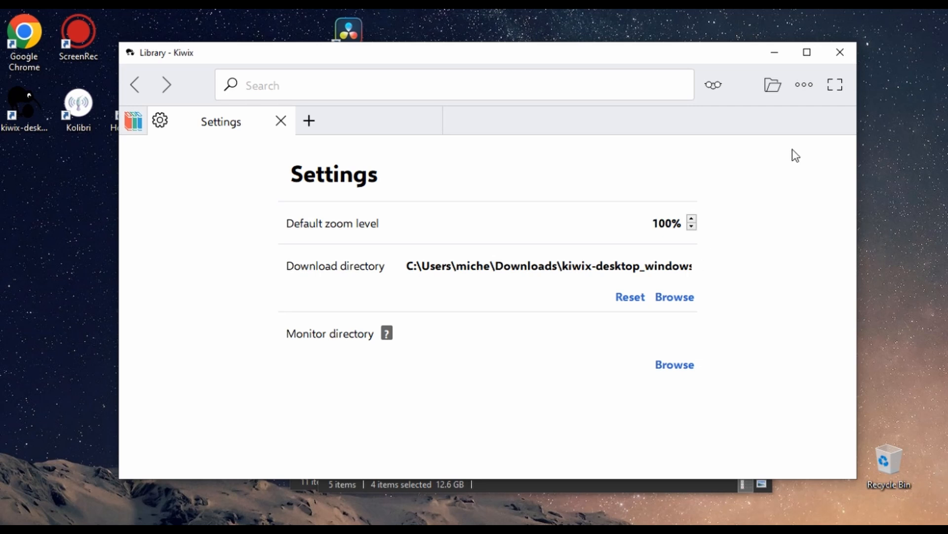
left_click(775, 89)
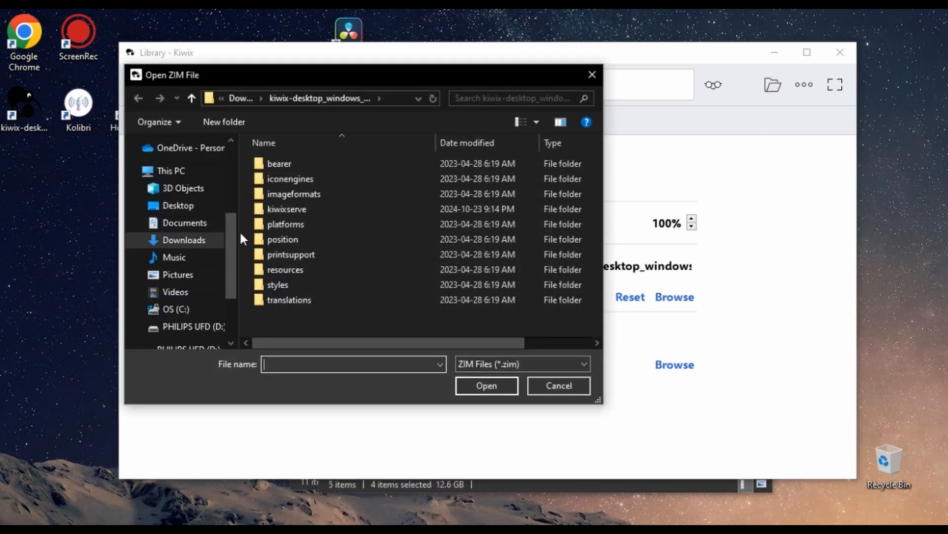
double_click(313, 209)
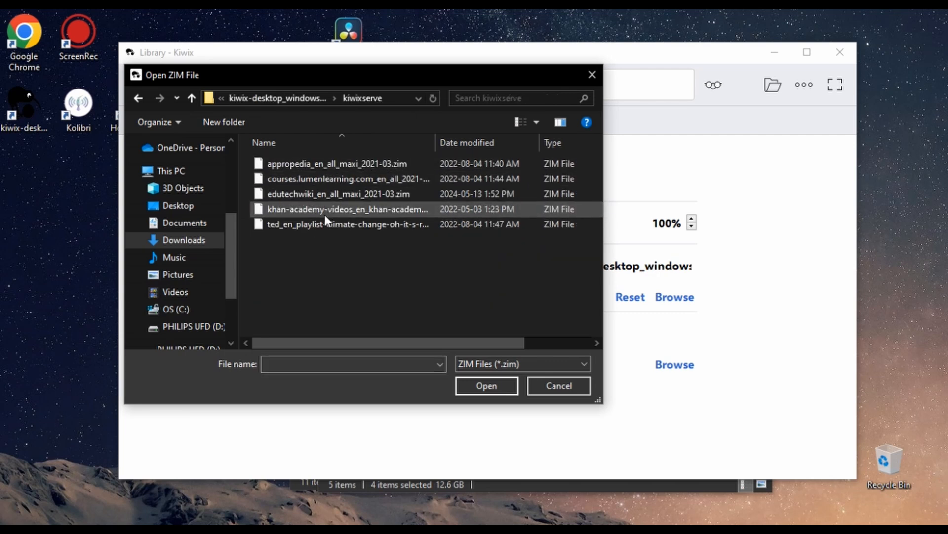
left_click(338, 165)
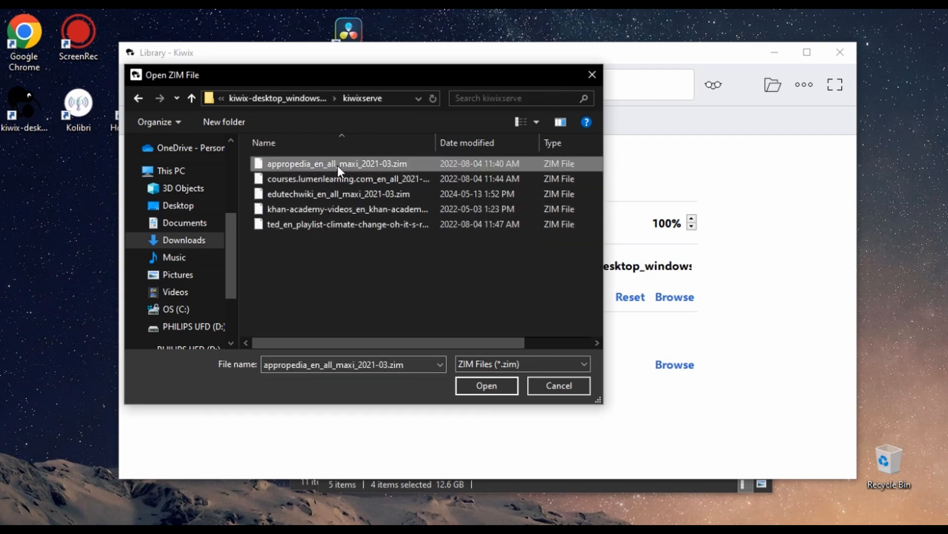
key("Down")
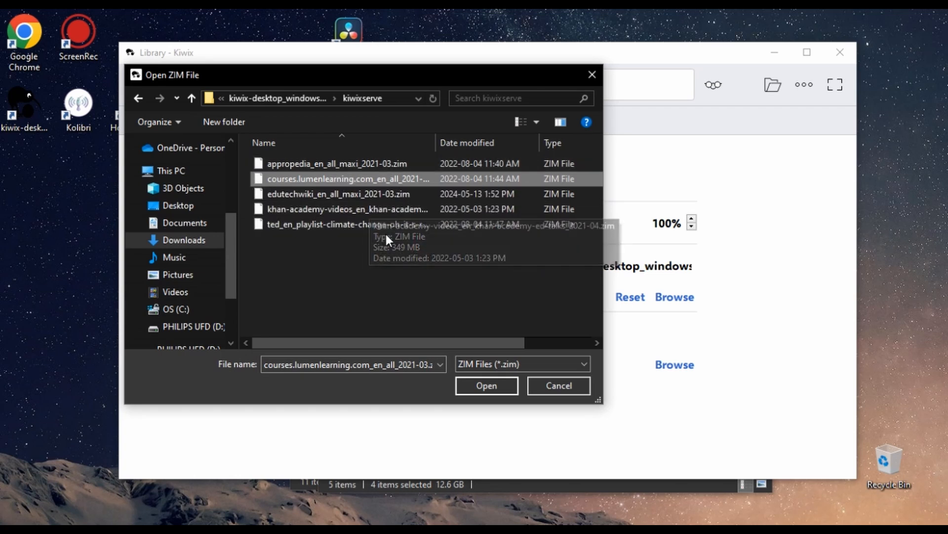
left_click(378, 164)
left_click(473, 384)
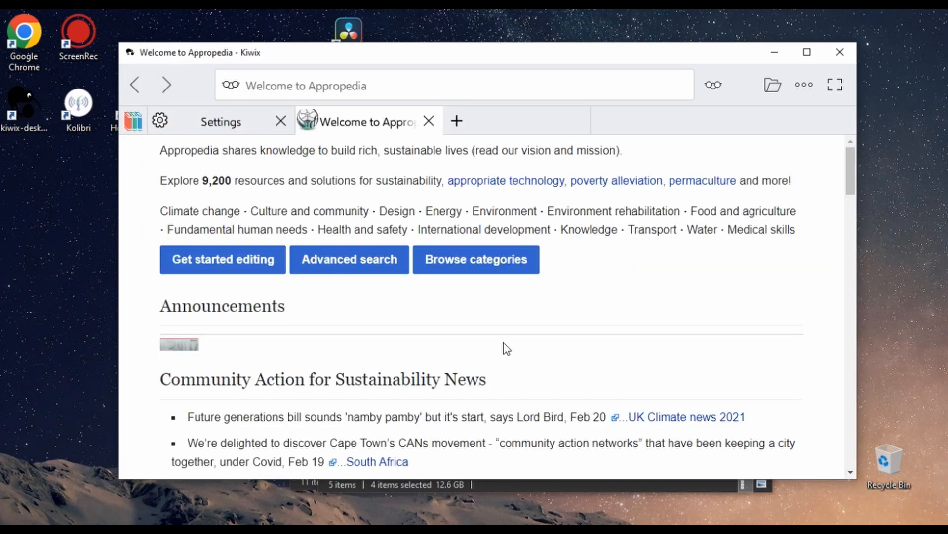
scroll(447, 331, "down", 5)
scroll(447, 330, "up", 4)
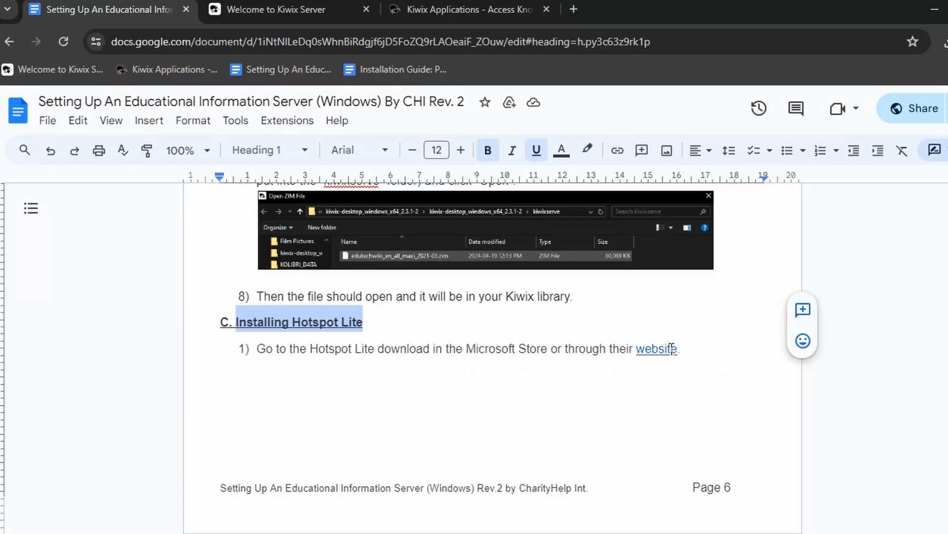
- Follow the guide's link to the Hotspot Lite page and download its installer
left_click(668, 349)
left_click(657, 372)
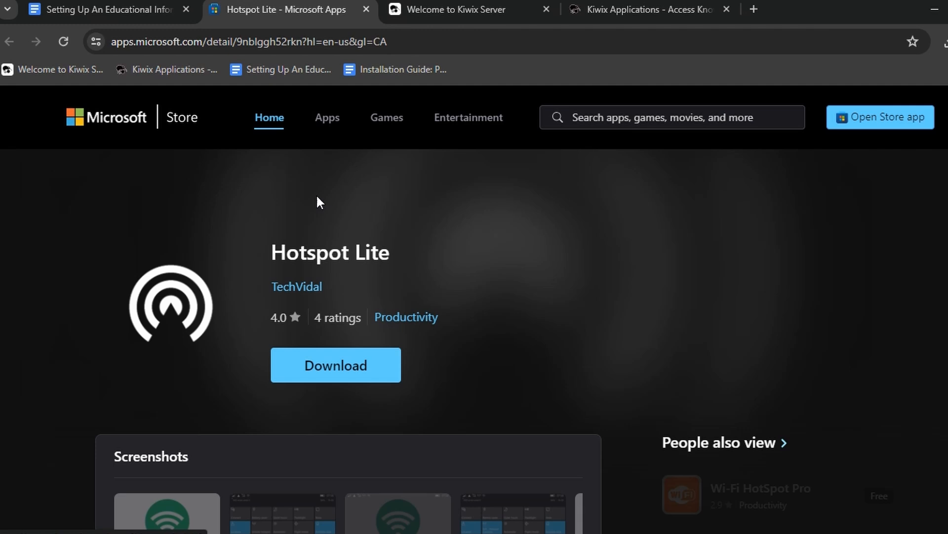
left_click(316, 368)
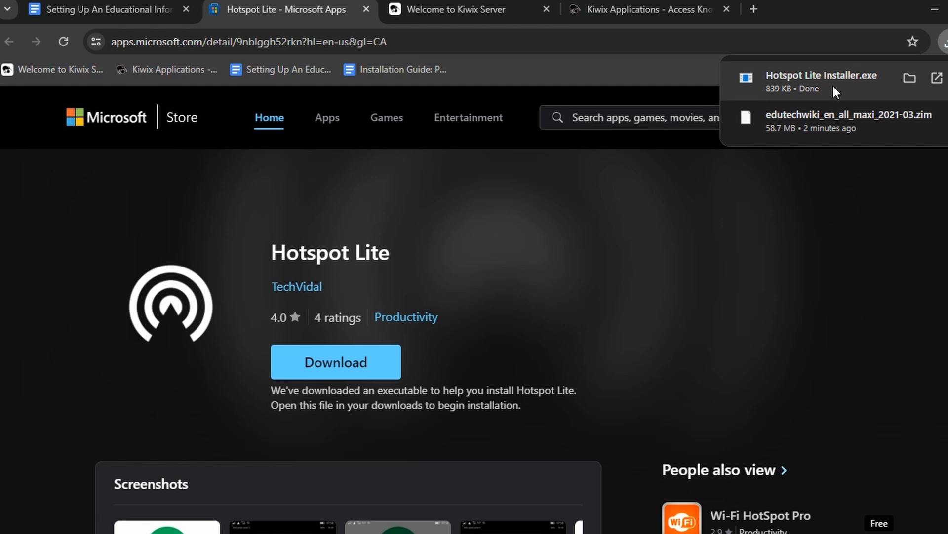
- Run Hotspot Lite Installer.exe, install the app from the Microsoft Store, and launch it
left_click(833, 87)
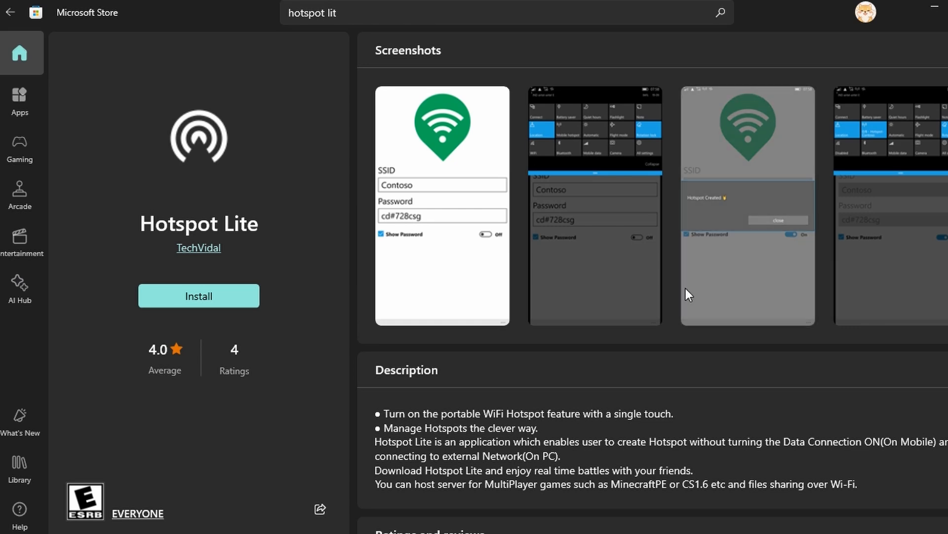
left_click(242, 296)
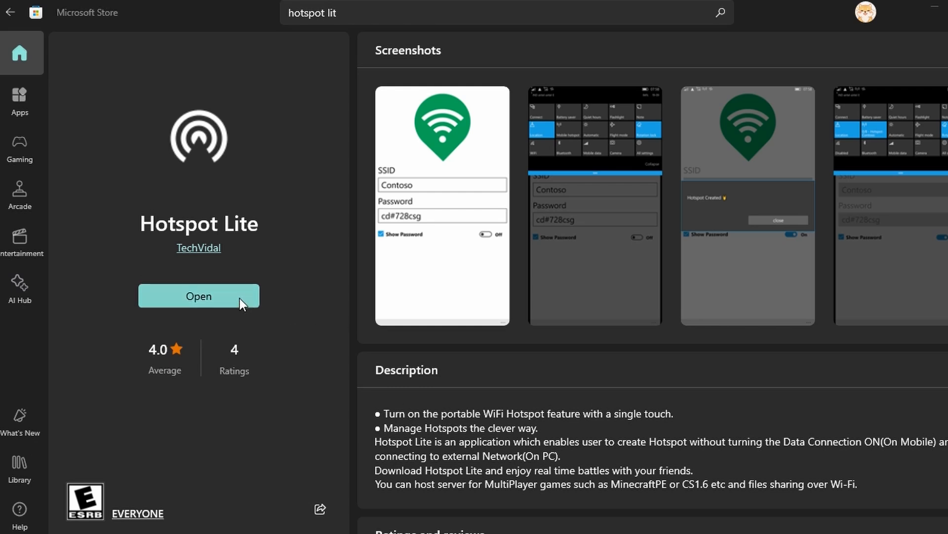
left_click(233, 293)
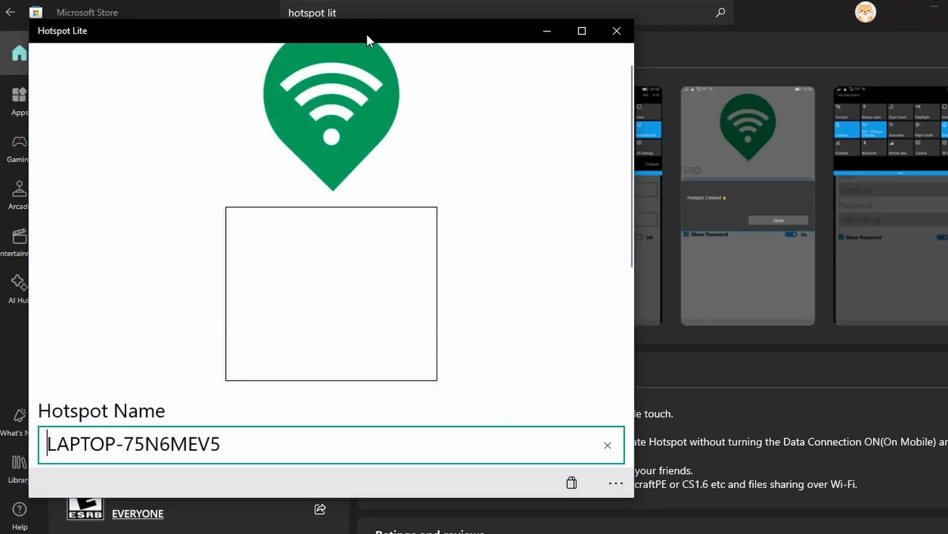
left_click_drag(366, 33, 530, 42)
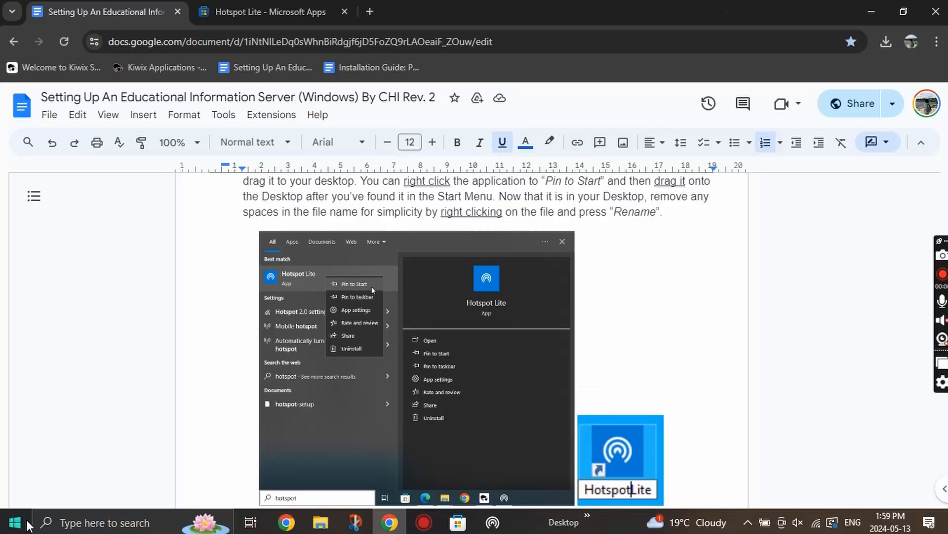
- Pin Hotspot Lite to Start and drag a Hotspot Lite shortcut onto the desktop
left_click(15, 522)
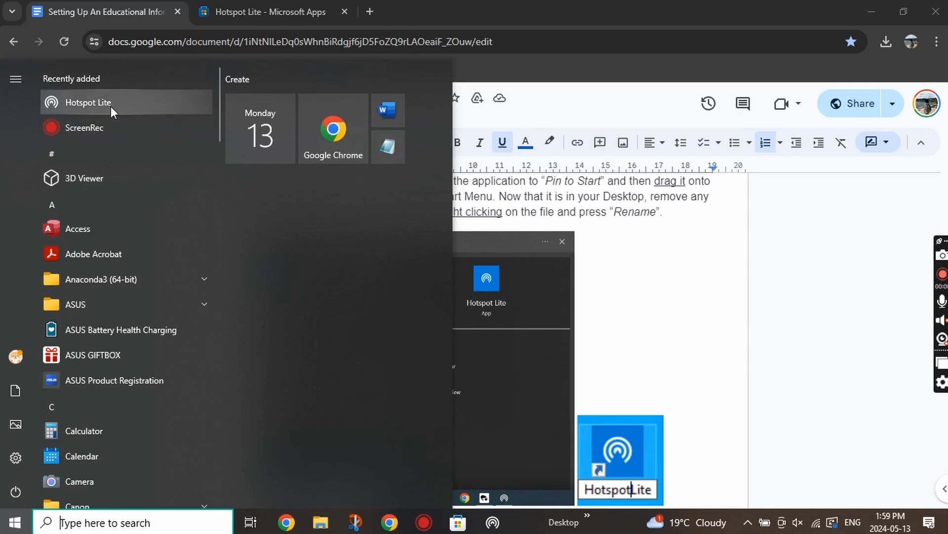
right_click(111, 105)
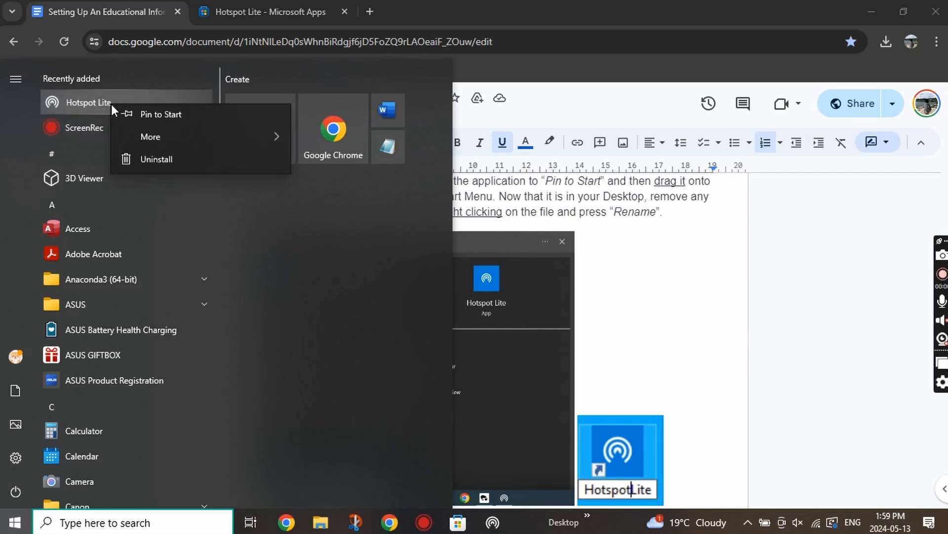
left_click(148, 121)
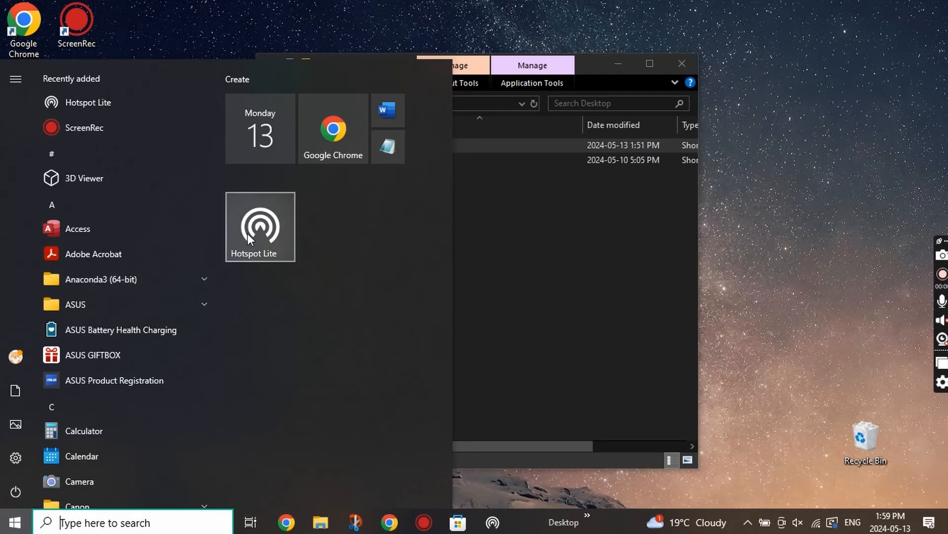
left_click_drag(247, 233, 176, 36)
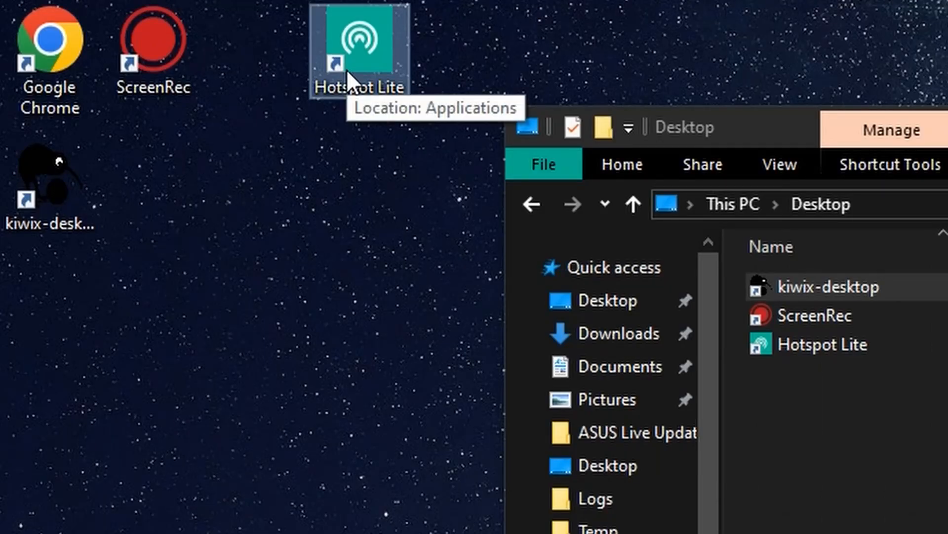
- Rename the desktop Hotspot Lite shortcut to HotspotLite by removing the space
right_click(346, 71)
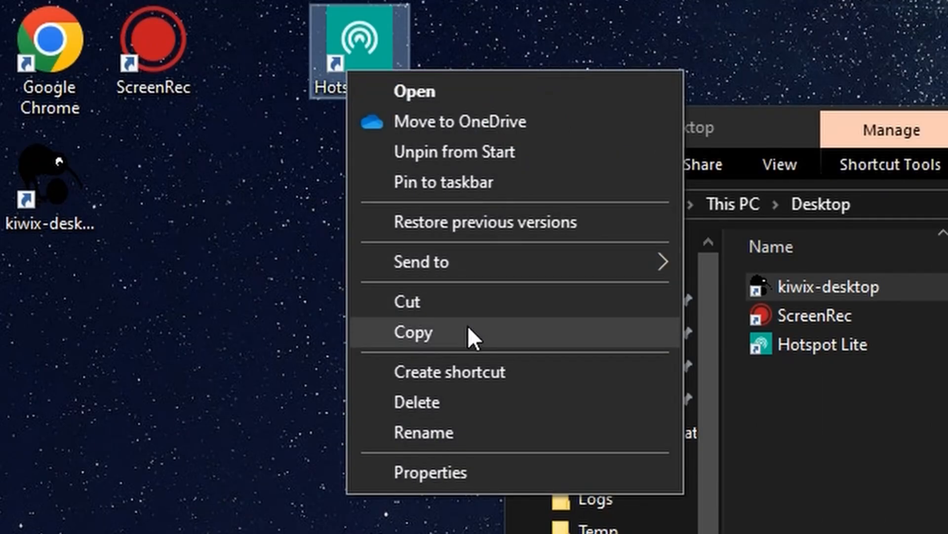
left_click(437, 425)
key("Right")
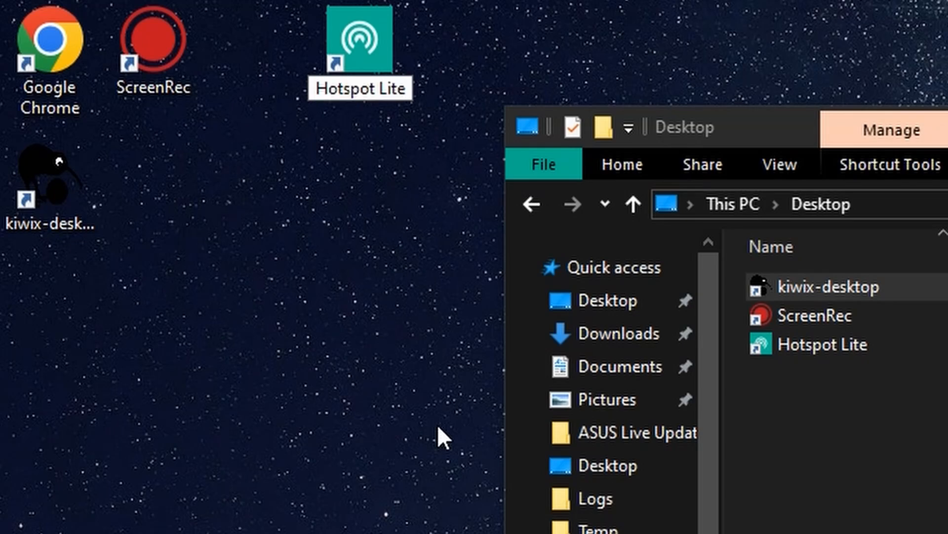
key("Left")
key("Left")
key("Left")
key("Left")
key("BackSpace")
key("Return")
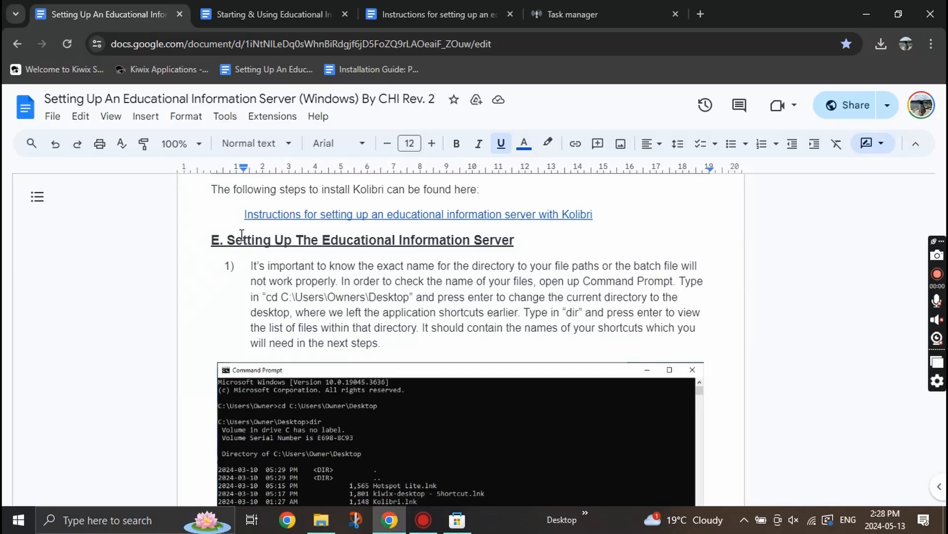
- Select the guide's cd C:\Users\Owners\Desktop command and search Start for 'command'
left_click_drag(228, 240, 513, 238)
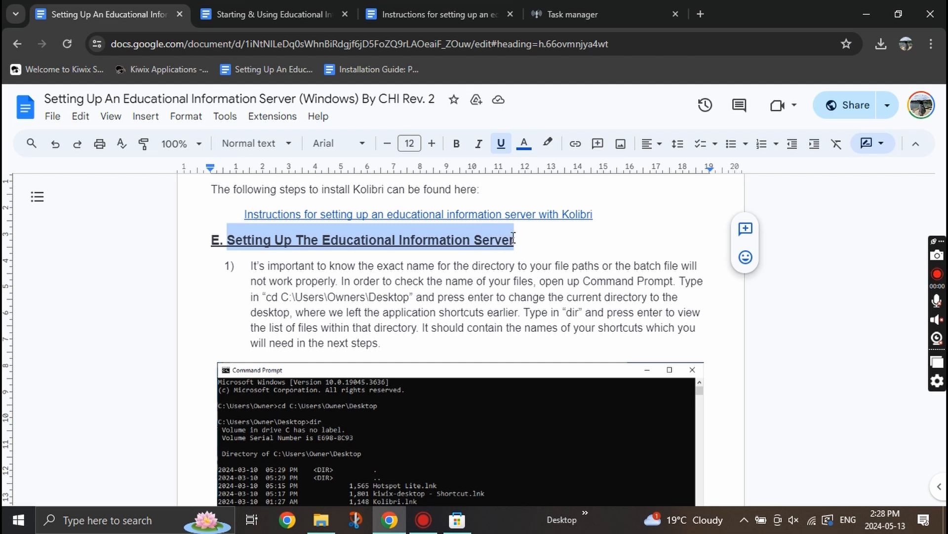
left_click(609, 267)
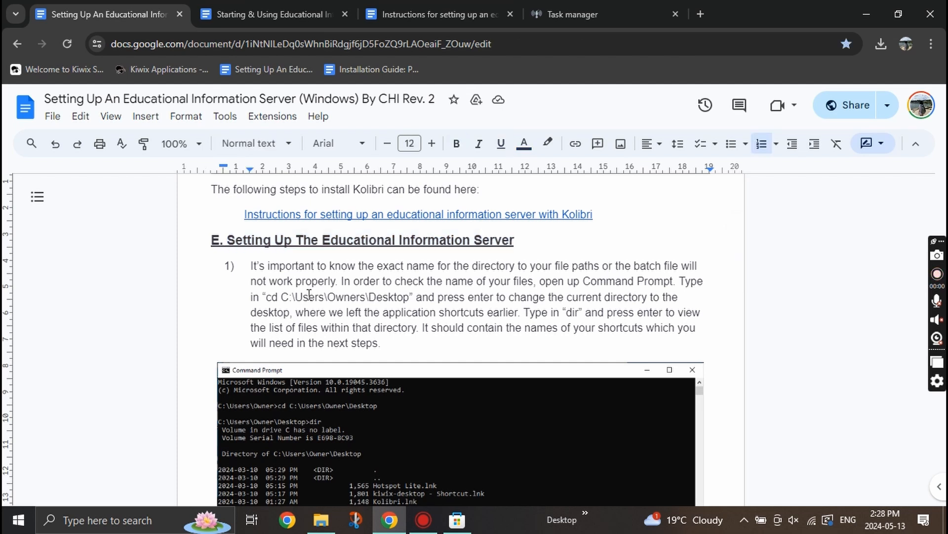
left_click_drag(266, 297, 410, 297)
left_click(19, 520)
type("command")
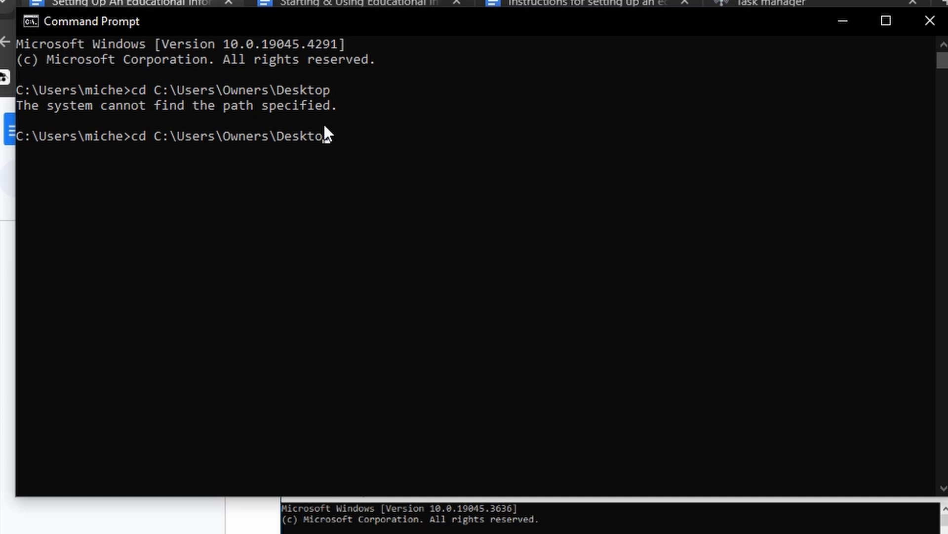
- Change directory to the Desktop, replacing Owners in the cd path with your own username
key("Left")
key("Left")
key("Left")
key("Left")
key("Left")
key("Left")
key("Left")
key("Left")
key("Left")
key("BackSpace")
key("BackSpace")
key("BackSpace")
key("BackSpace")
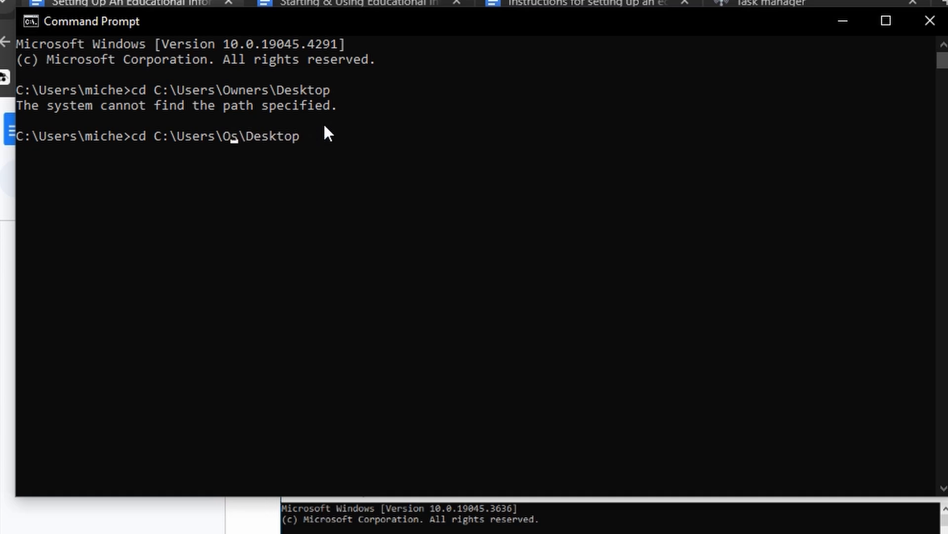
key("BackSpace")
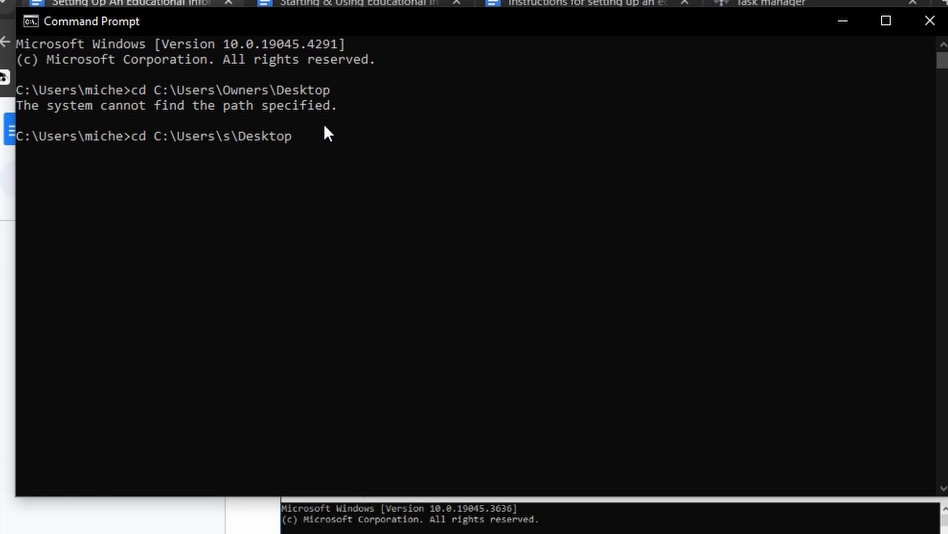
key("Delete")
type("miche")
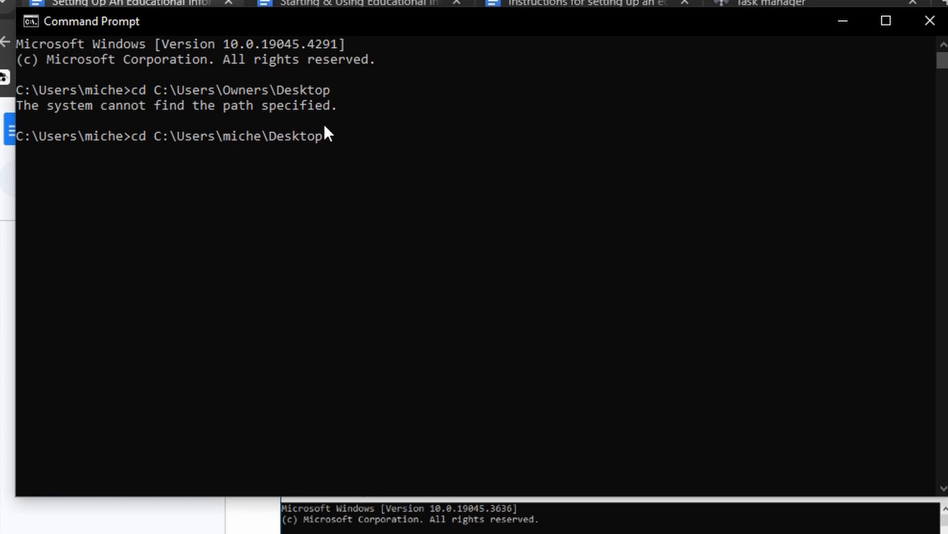
key("Return")
- List the Desktop folder's files with dir, showing HotspotLite.lnk, kiwix-desktop.lnk and ScreenRec.lnk
type("dir")
key("Return")
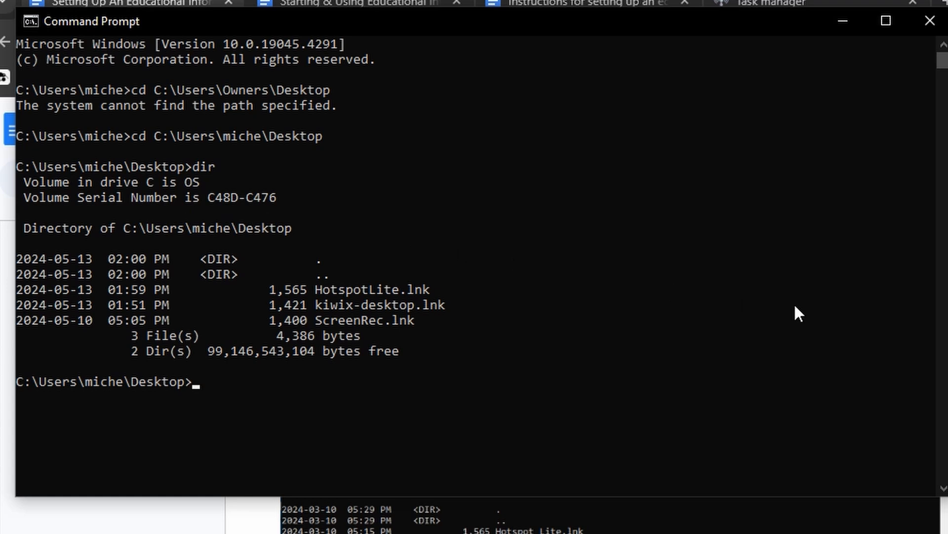
type("dir")
left_click(216, 384)
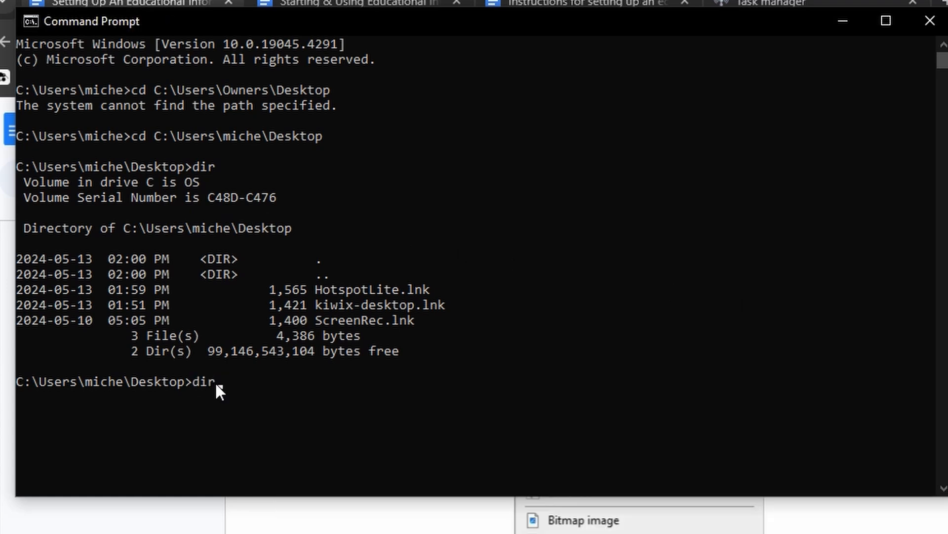
key("Return")
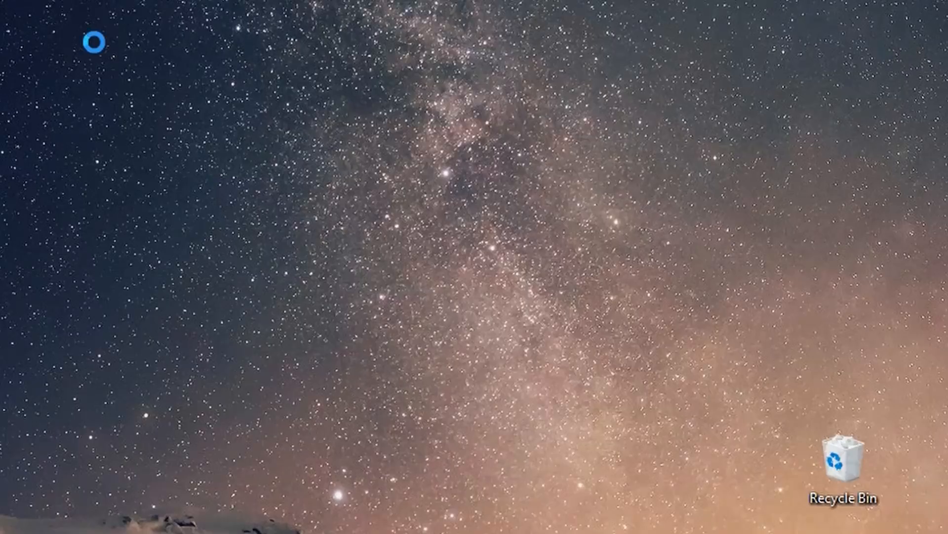
- Create a new text document on the desktop named StartHotspotLiteDelay
right_click(96, 44)
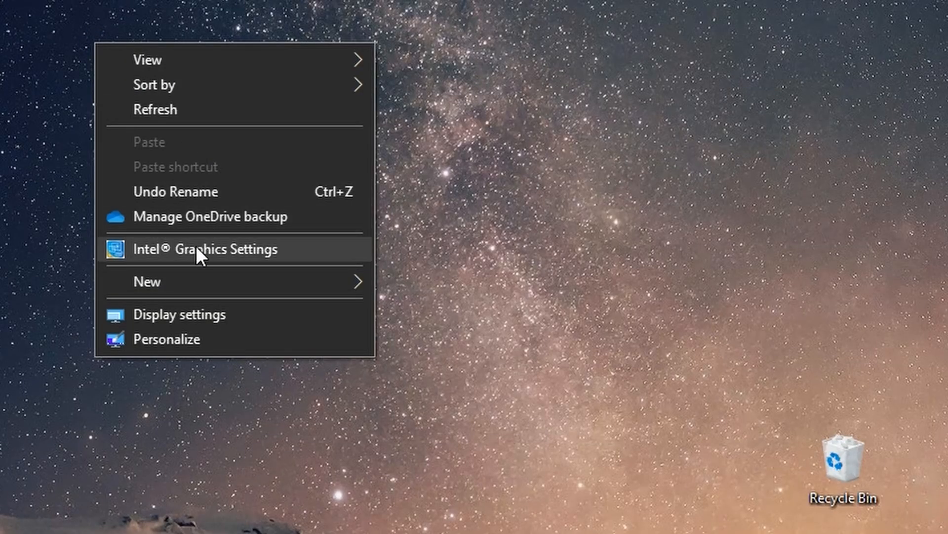
left_click(189, 277)
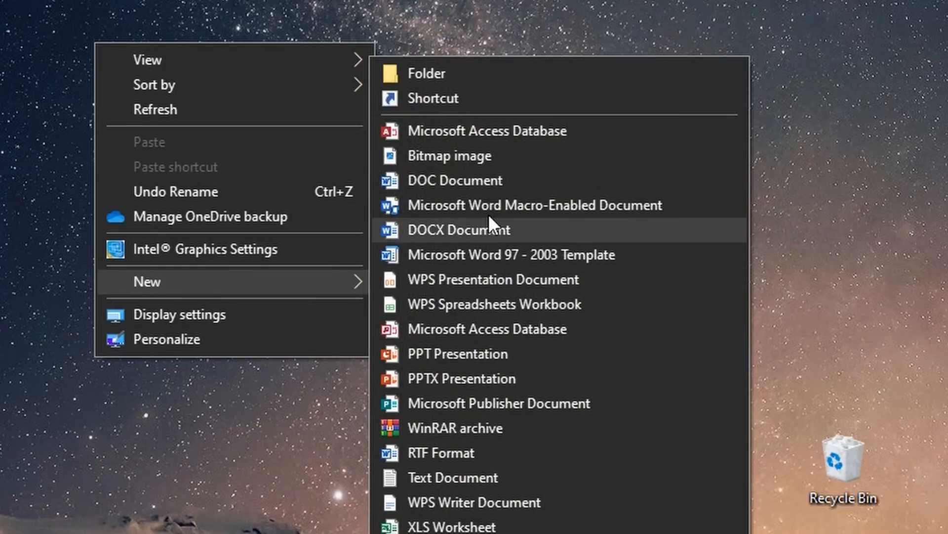
left_click(511, 482)
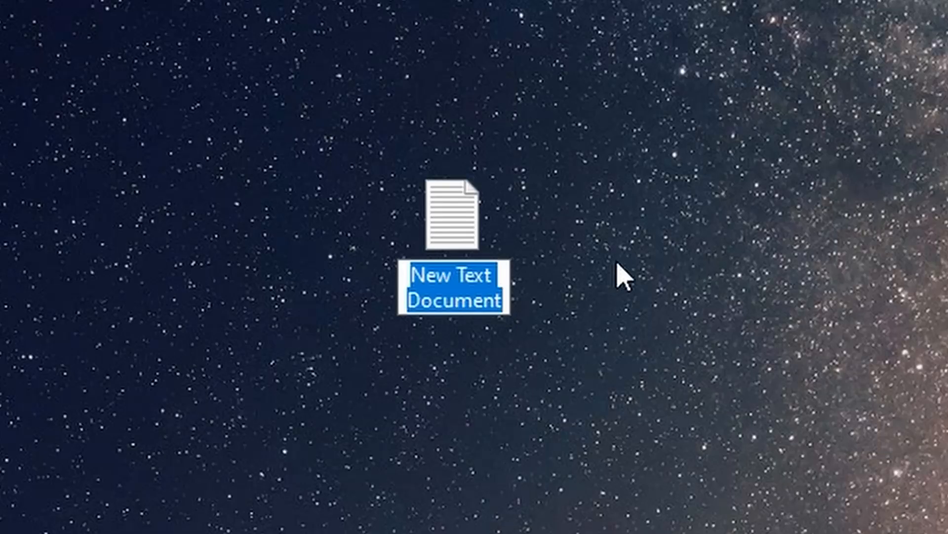
type("StartHotspotLiteDelay")
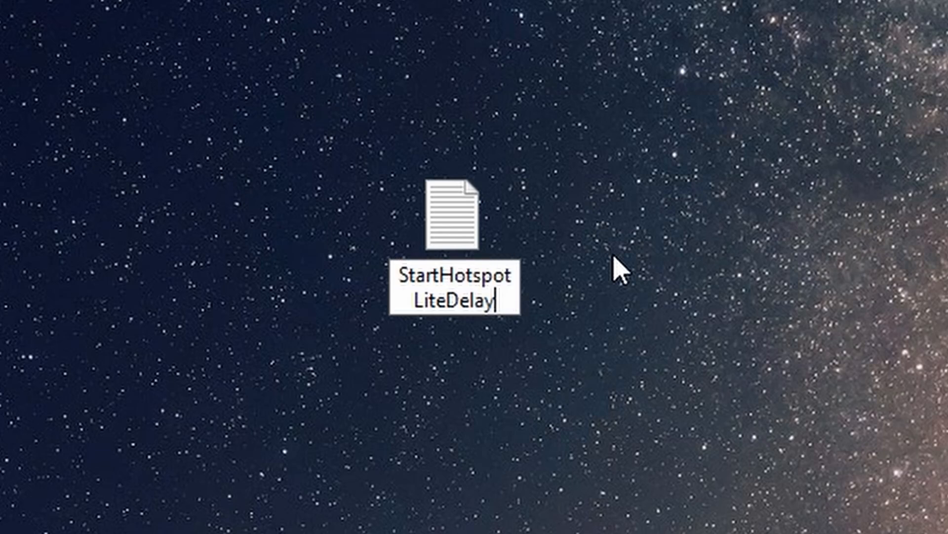
key("Return")
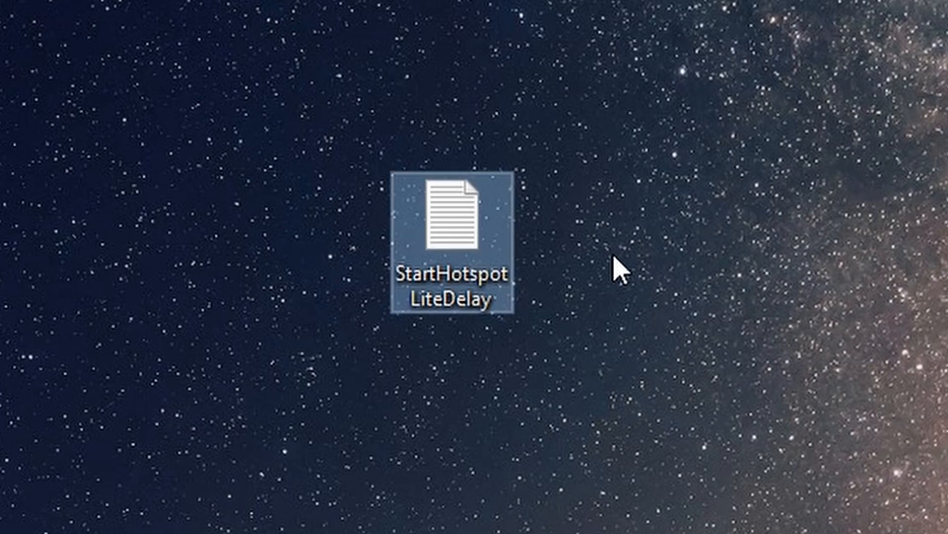
double_click(458, 278)
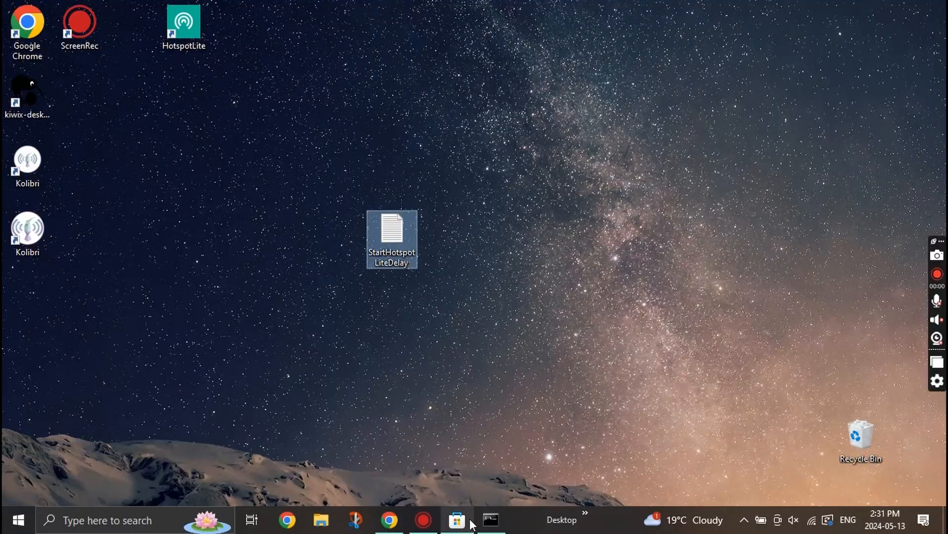
- Select the eight-line echo/timeout/start batch script in step 3 of the guide
left_click(389, 520)
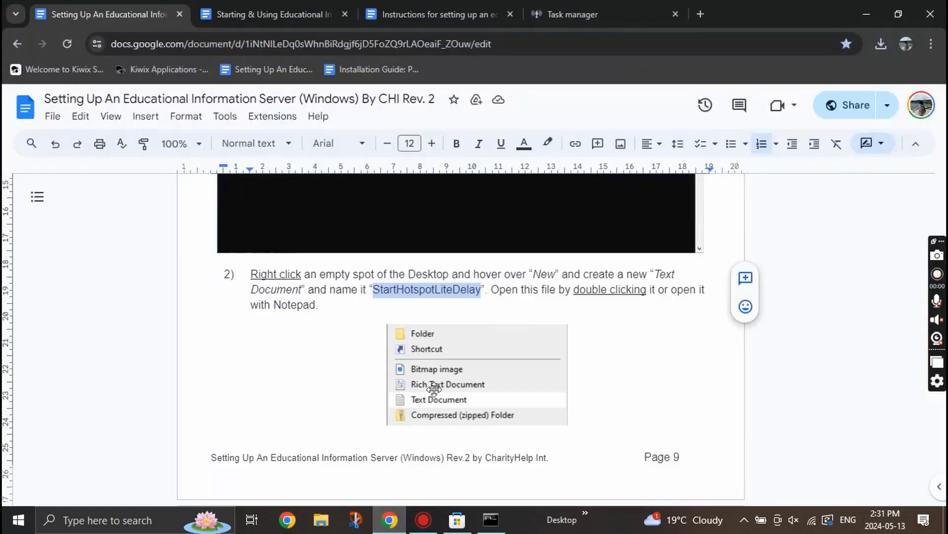
scroll(601, 311, "down", 6)
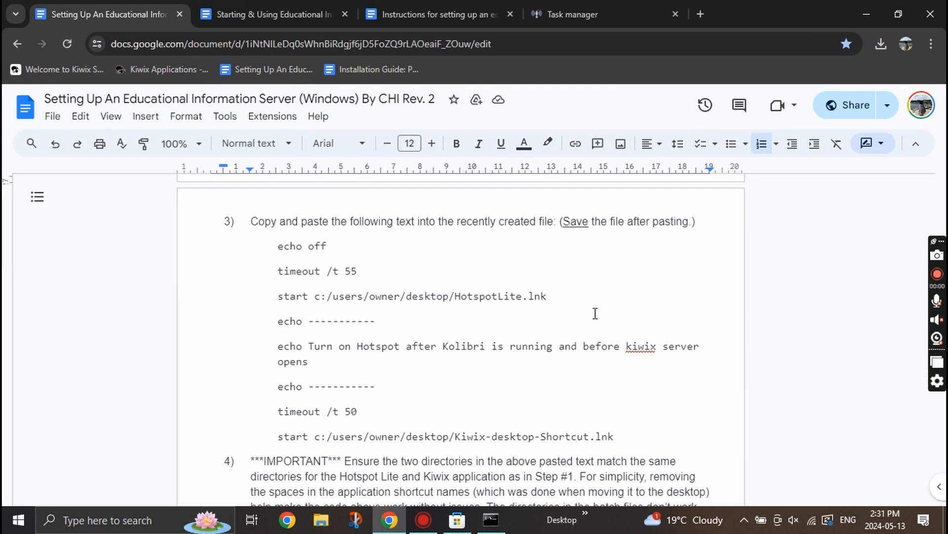
left_click_drag(279, 247, 615, 431)
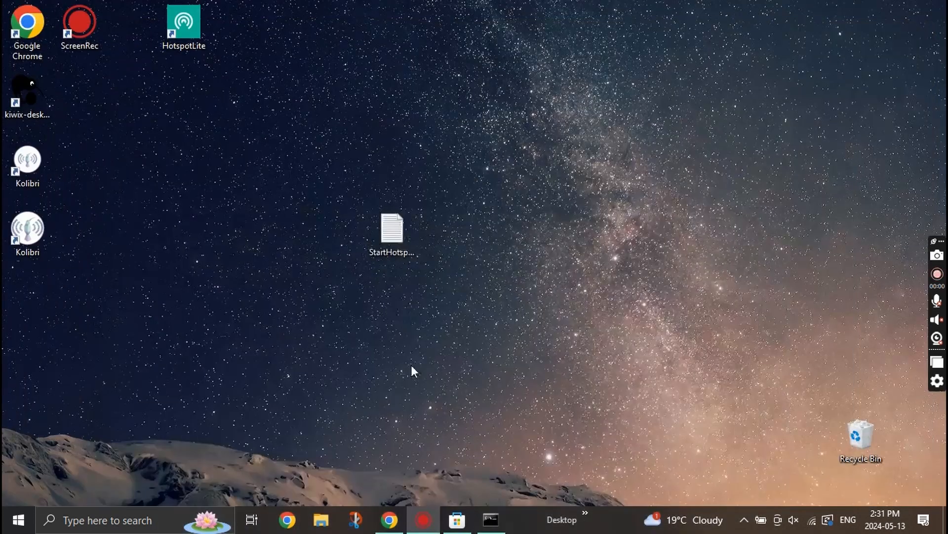
- Paste the batch script into StartHotspotLiteDelay, replace owner with your username in both paths, and save
double_click(397, 235)
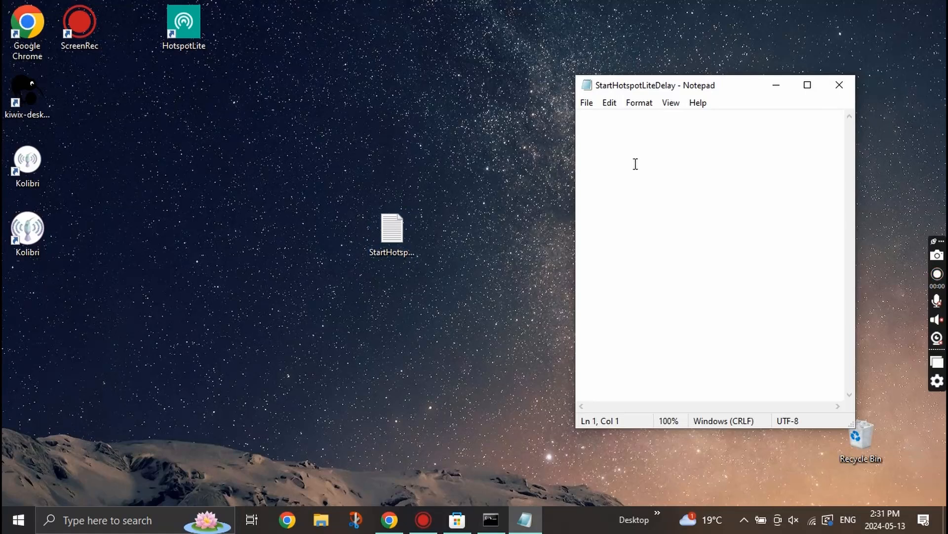
key("ctrl+v")
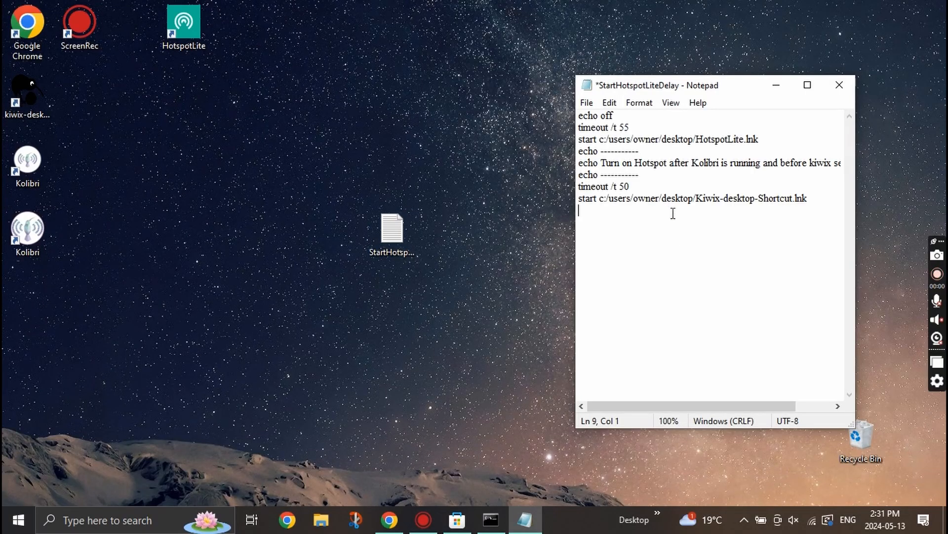
left_click(661, 200)
left_click_drag(661, 199, 637, 203)
type("miche")
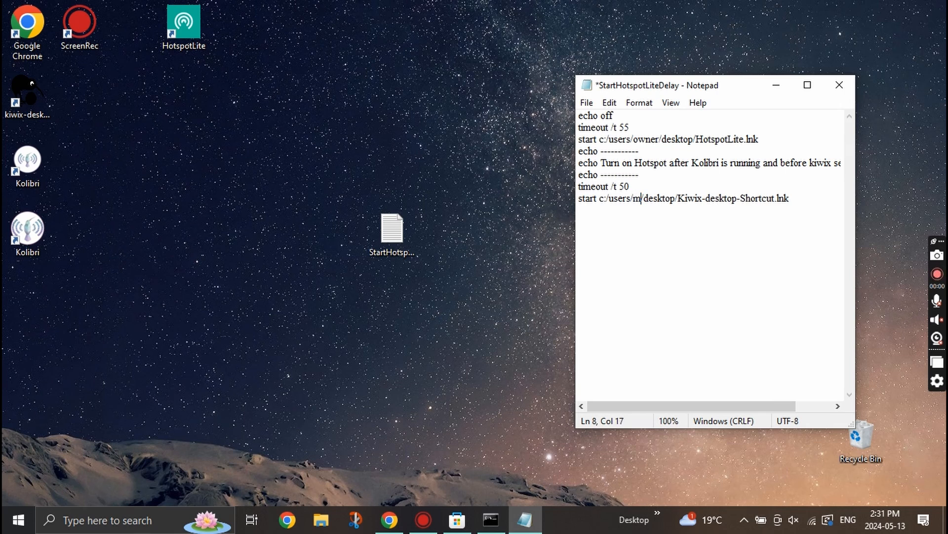
left_click(744, 236)
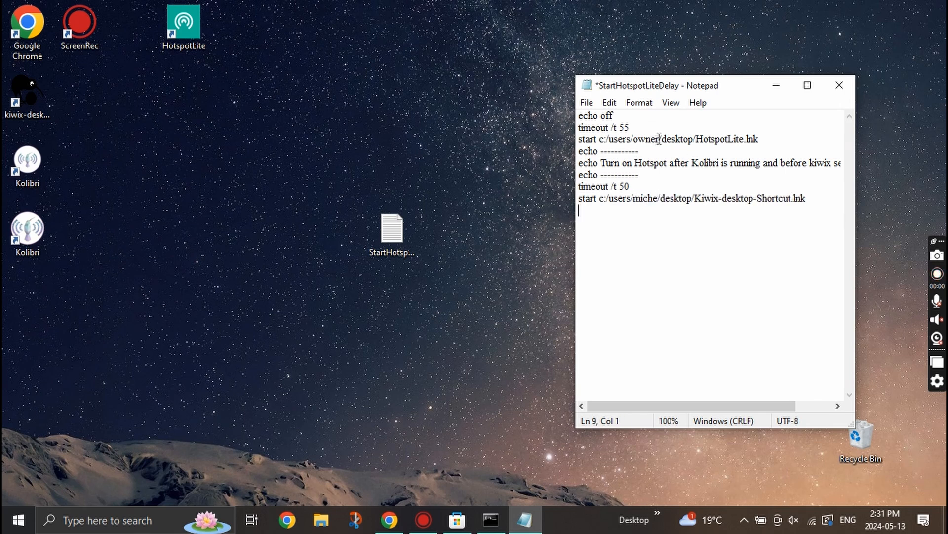
left_click_drag(660, 139, 634, 139)
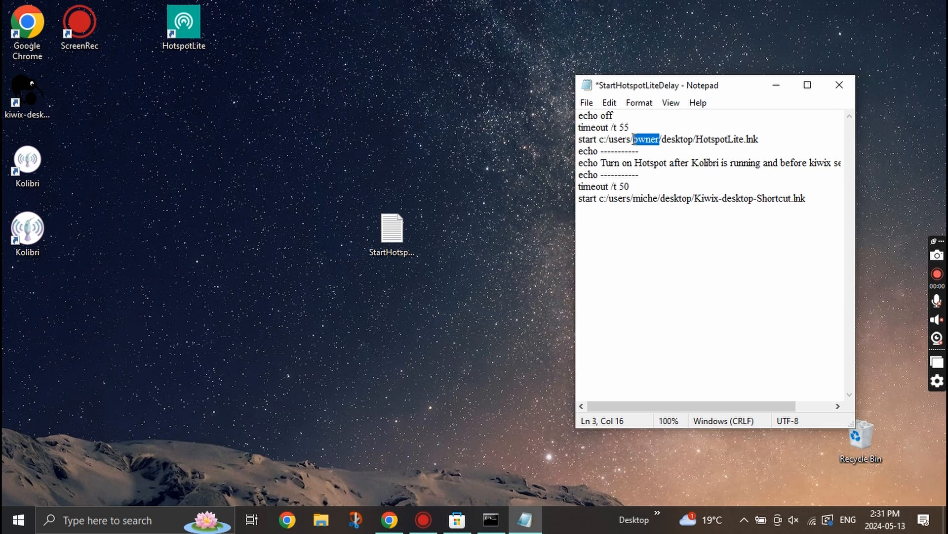
type("miche")
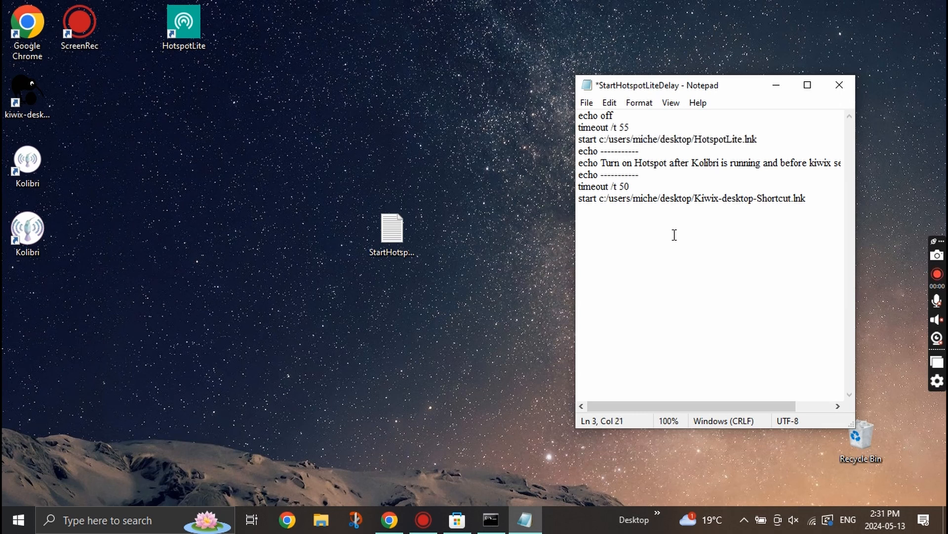
left_click(674, 237)
key("ctrl+s")
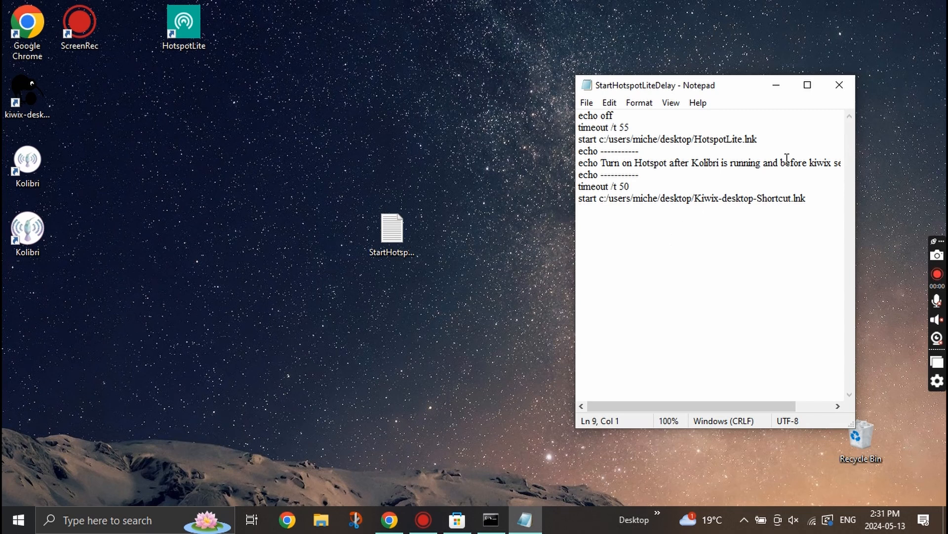
left_click(836, 85)
- Open the Startup folder by running shell:startup from the Run box
left_click(389, 520)
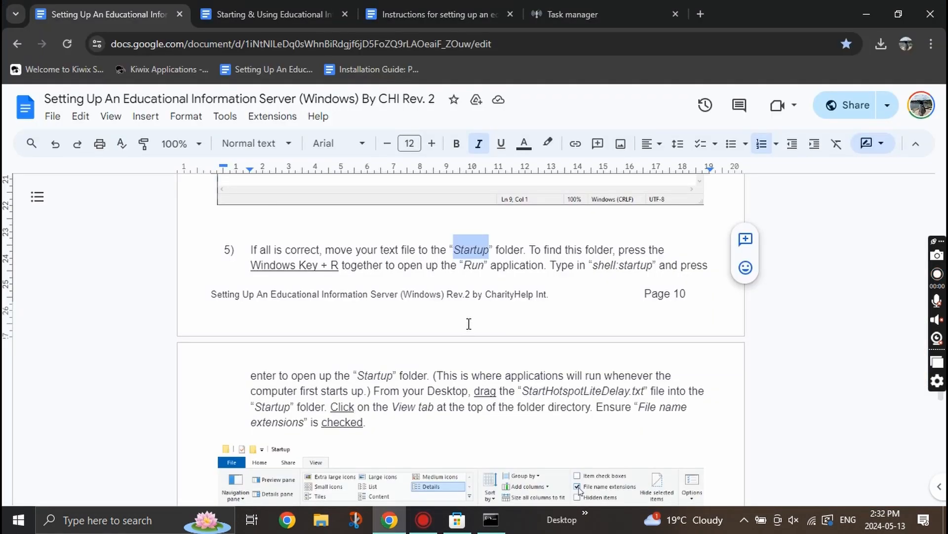
key("super+r")
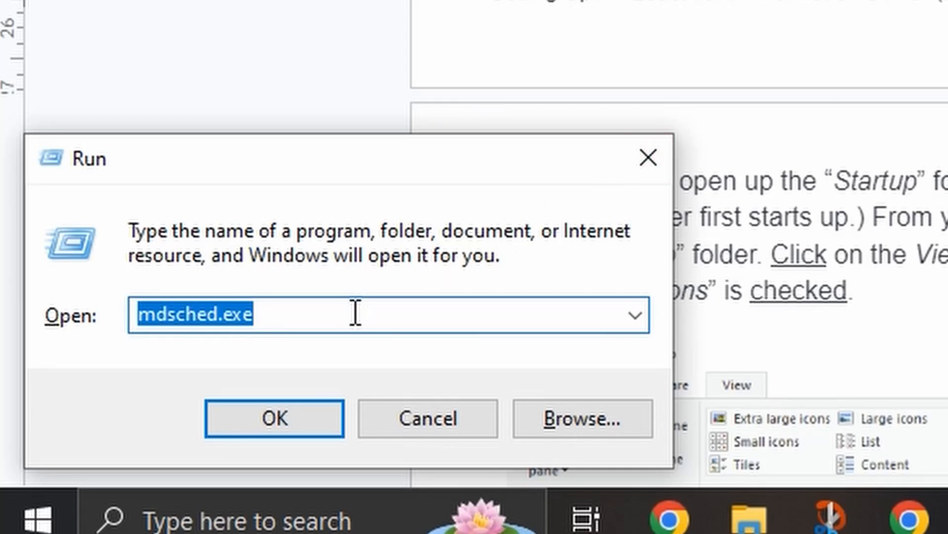
type("shel")
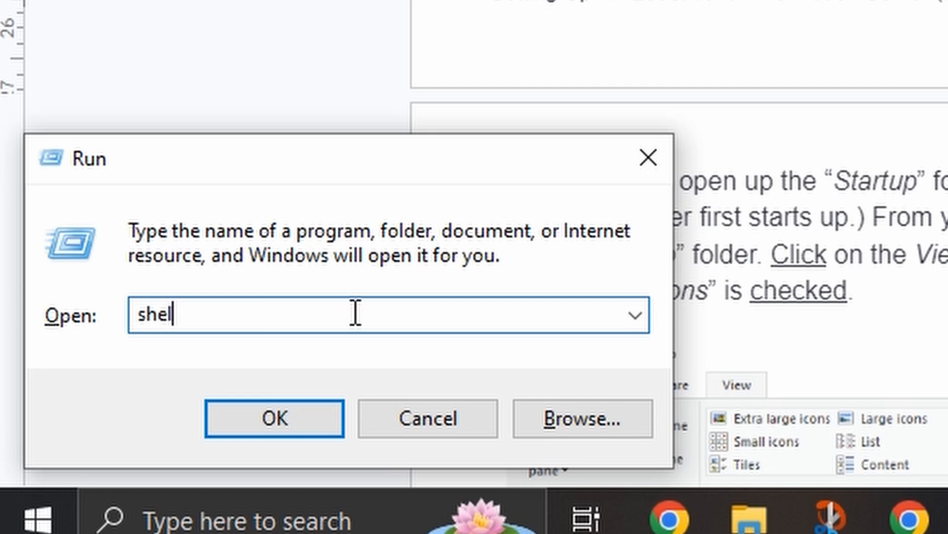
type("l:startup")
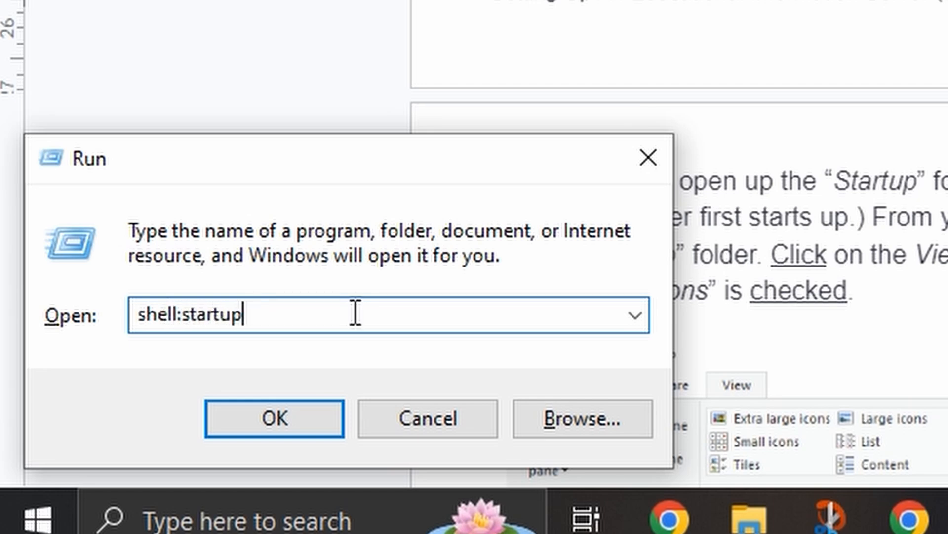
key("Return")
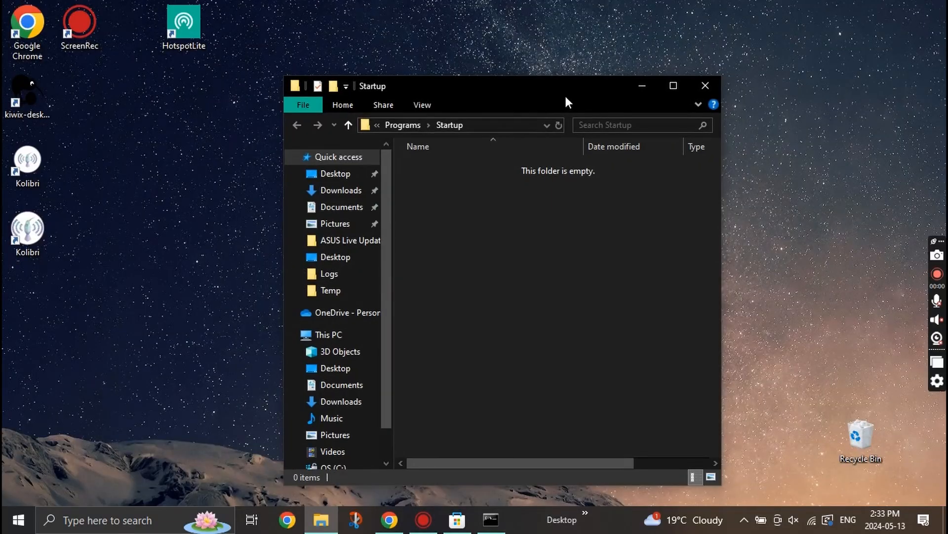
- Move StartHotspotLiteDelay from the desktop into the Startup folder
left_click_drag(565, 98, 736, 57)
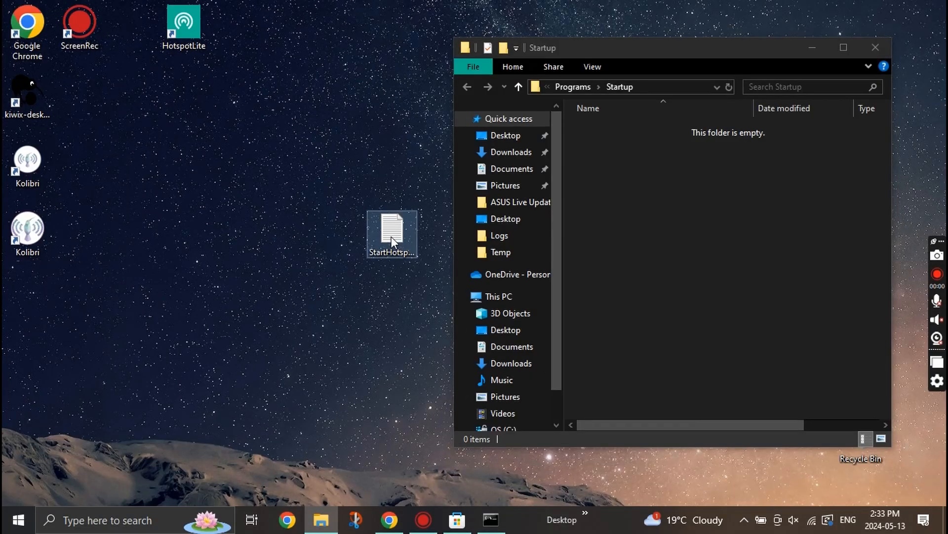
left_click_drag(435, 235, 666, 174)
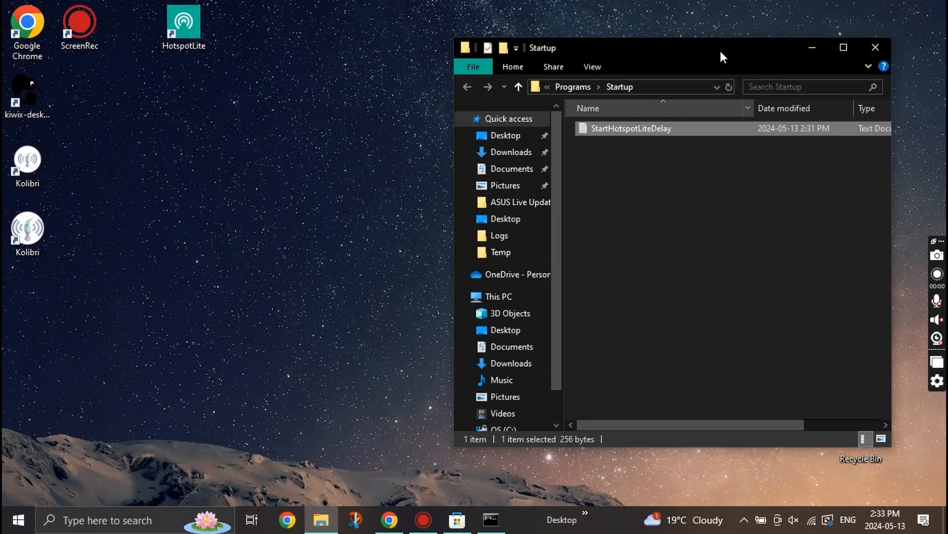
left_click_drag(720, 52, 558, 58)
left_click(390, 520)
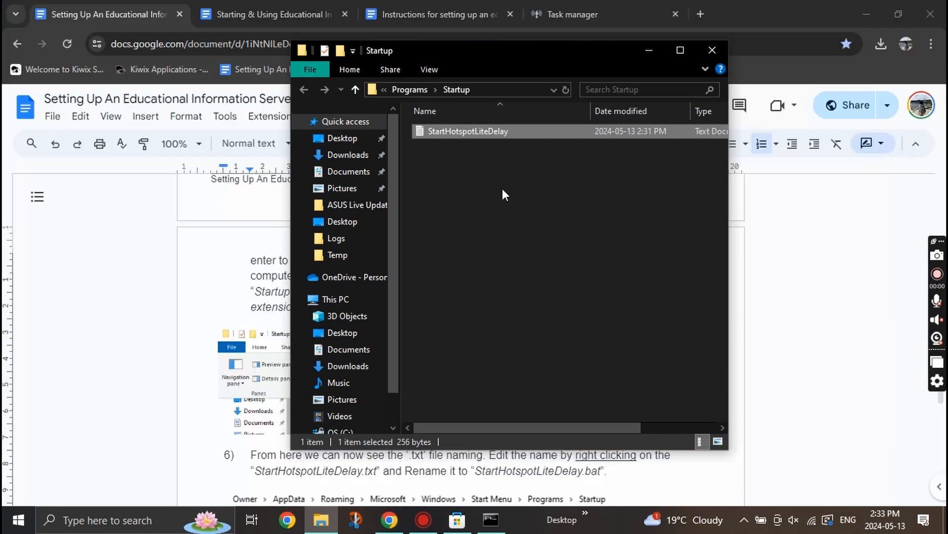
- Turn on file name extensions in File Explorer's View options
left_click(424, 68)
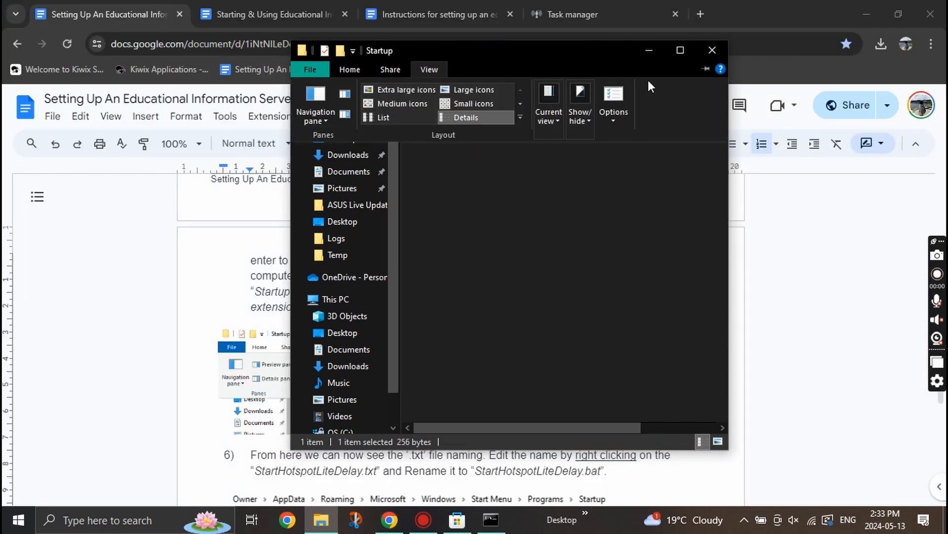
left_click(689, 50)
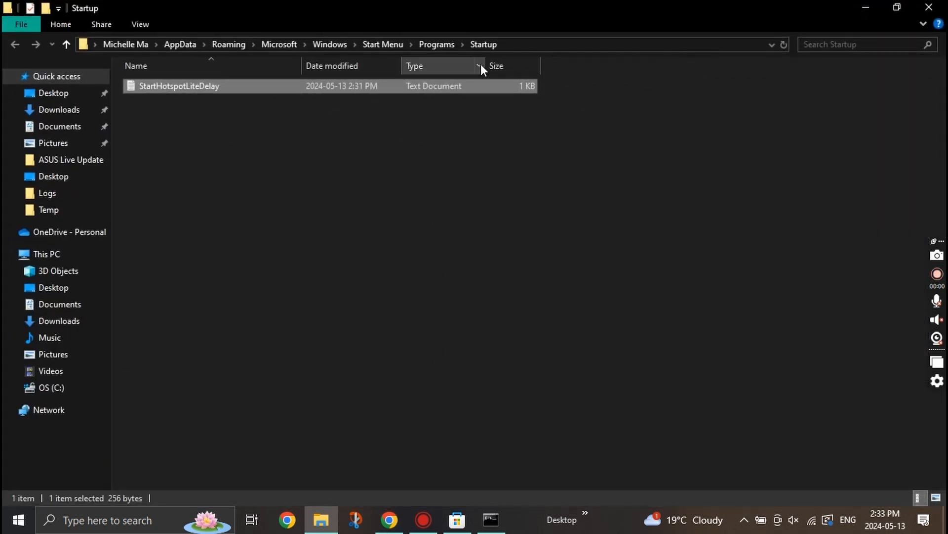
left_click(142, 24)
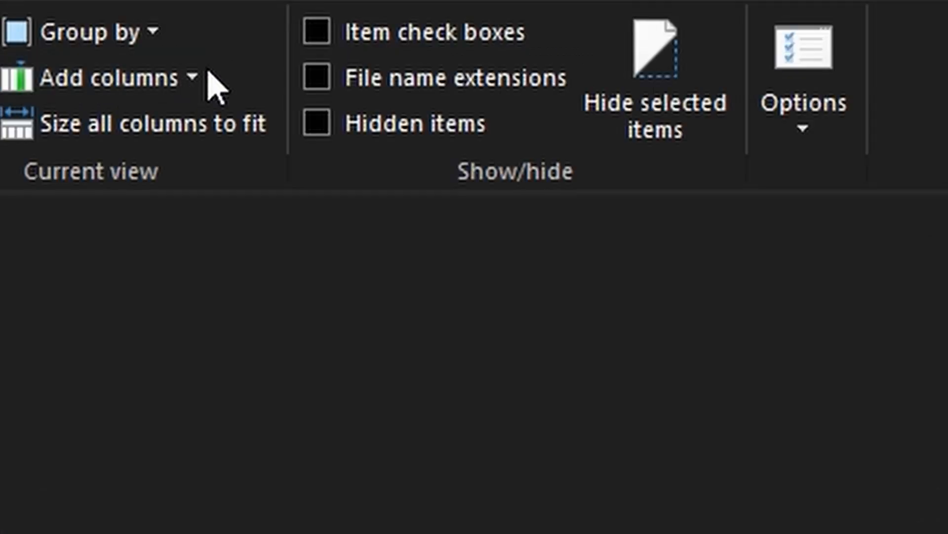
left_click(316, 79)
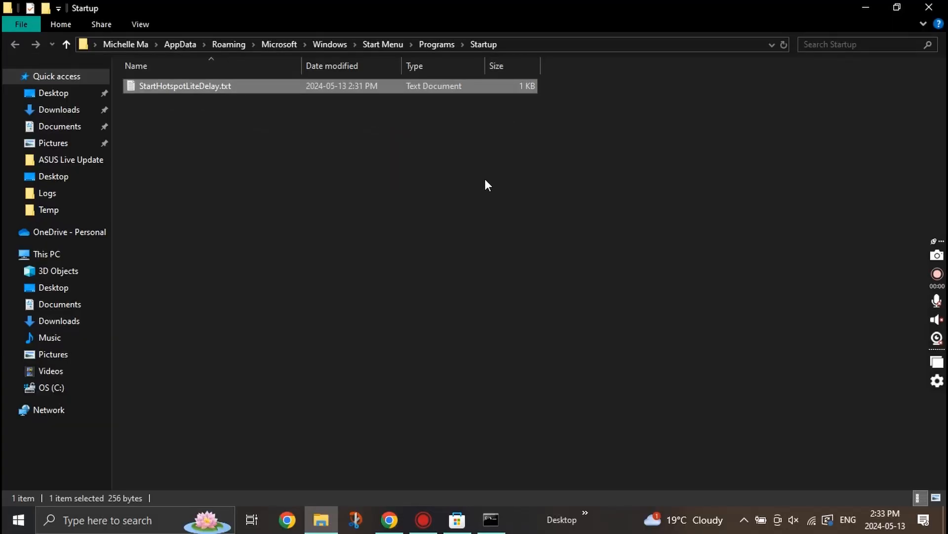
left_click(149, 22)
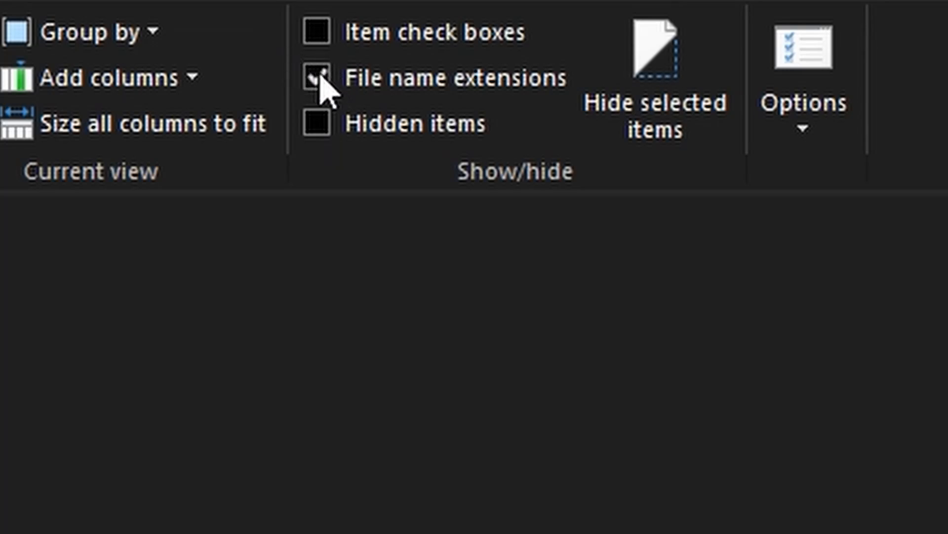
left_click(511, 159)
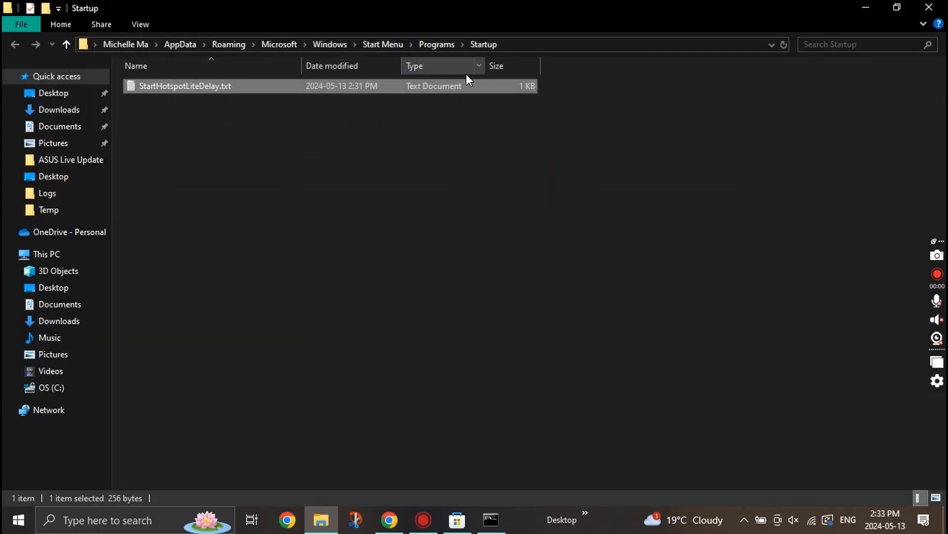
left_click(494, 228)
- Rename StartHotspotLiteDelay.txt to StartHotspotLiteDelay.bat and accept the extension-change warning
double_click(542, 17)
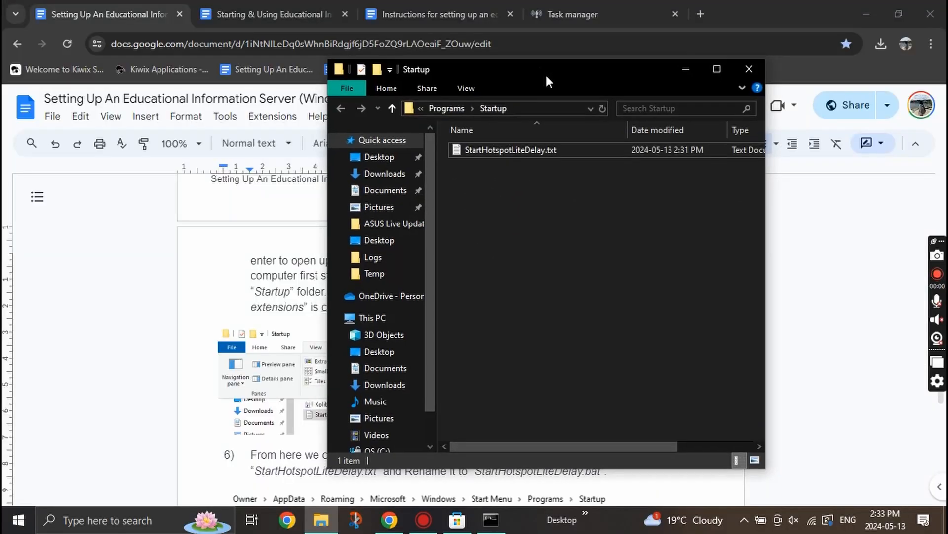
left_click(565, 86)
right_click(524, 117)
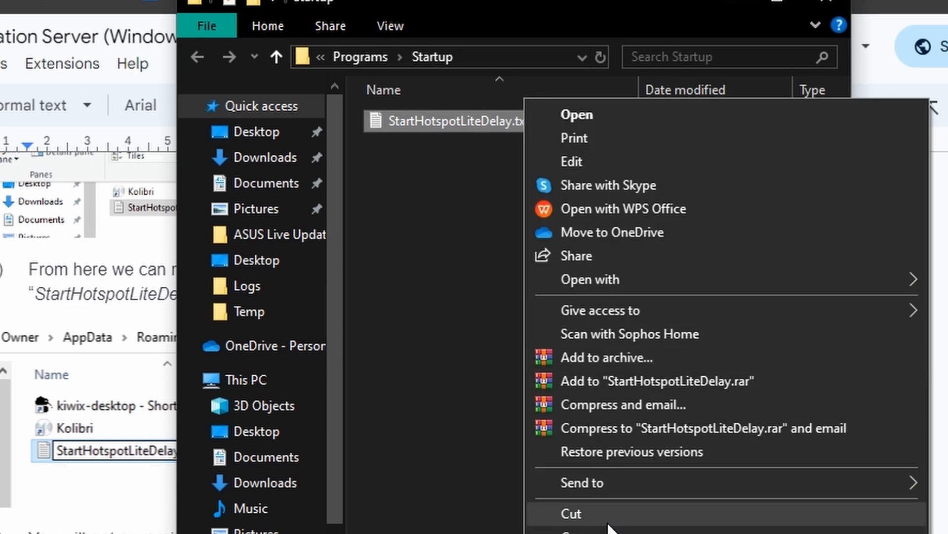
key("m")
key("Right")
key("Right")
key("Right")
key("Right")
key("Right")
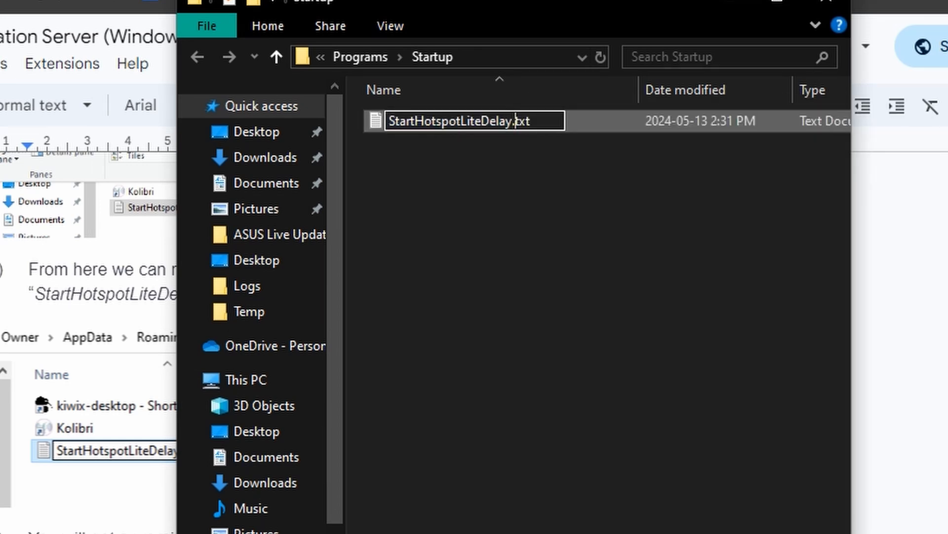
key("BackSpace")
key("BackSpace")
key("BackSpace")
type("bat")
key("Return")
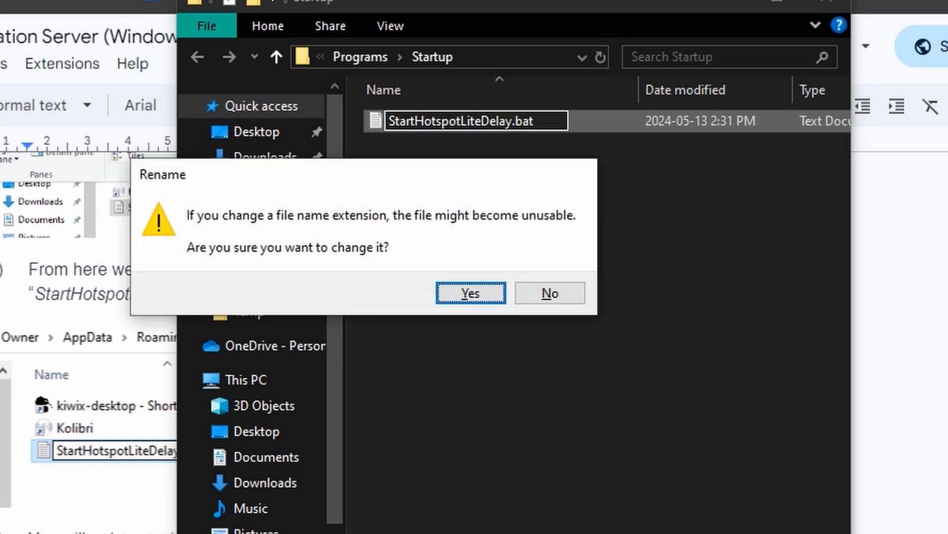
left_click(440, 292)
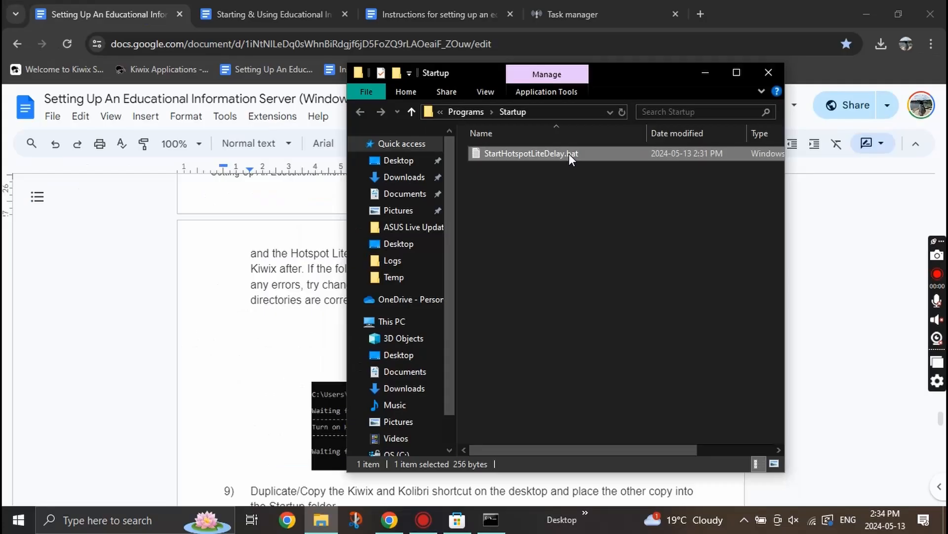
- Test-run StartHotspotLiteDelay.bat, skipping a countdown until Hotspot Lite opens, and move the Desktop window left
double_click(519, 123)
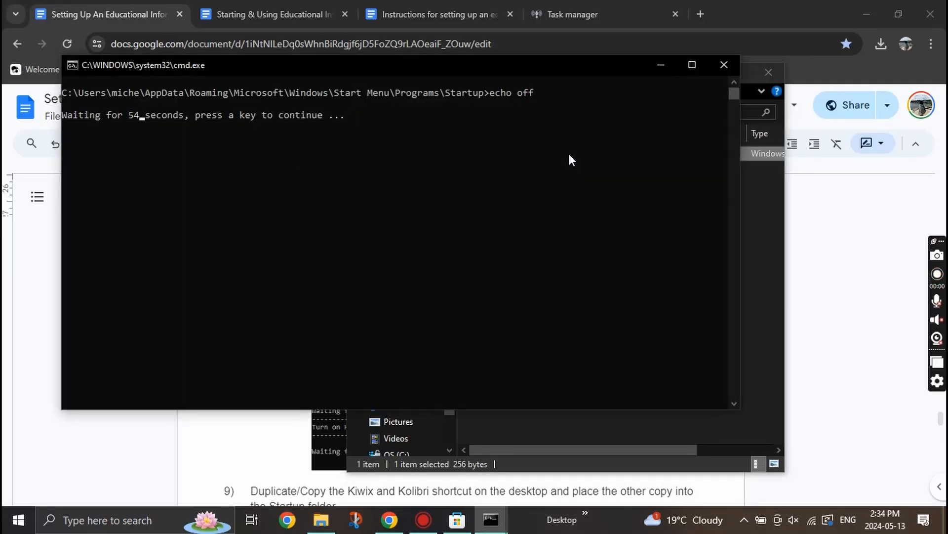
key("Return")
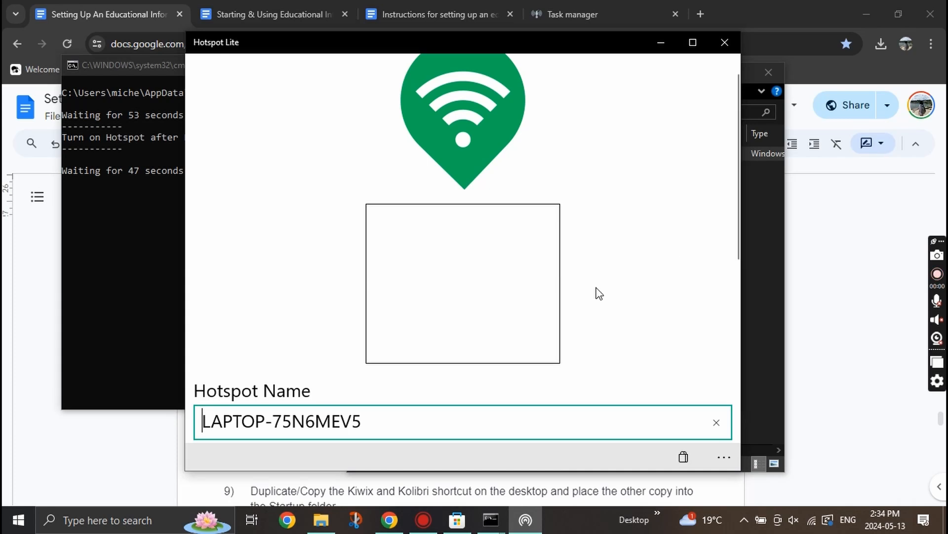
scroll(601, 170, "down", 5)
scroll(601, 170, "up", 4)
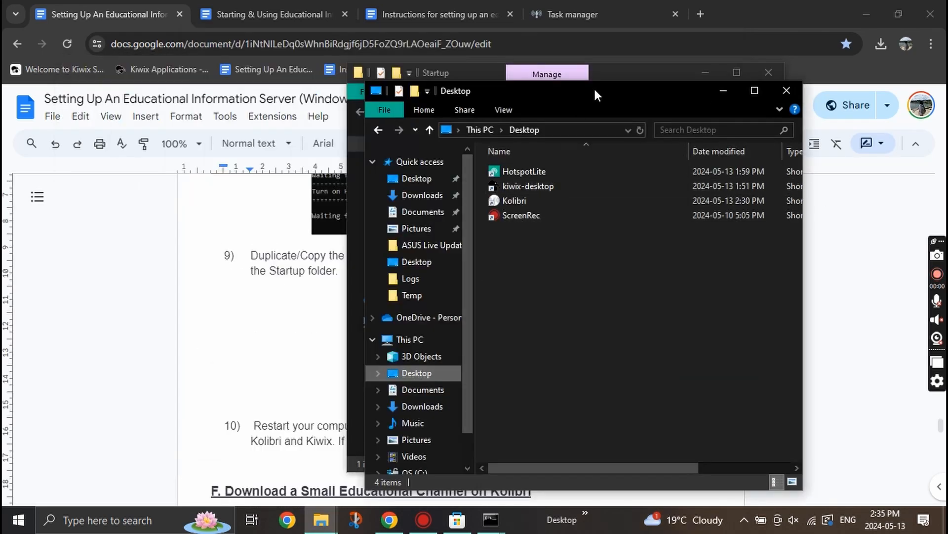
left_click_drag(594, 87, 174, 114)
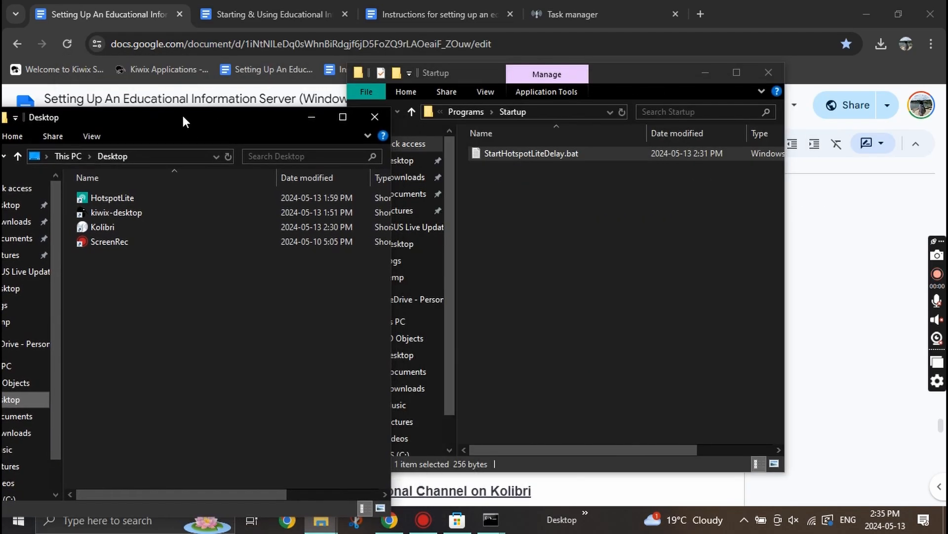
- Copy the kiwix-desktop and Kolibri shortcuts from the Desktop into the Startup folder
left_click(171, 215)
key("shift+Down")
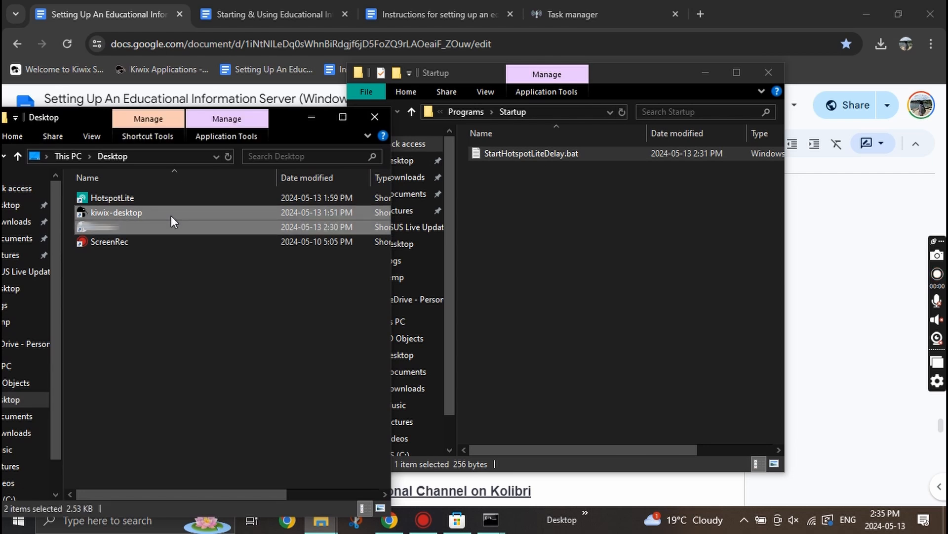
right_click(171, 215)
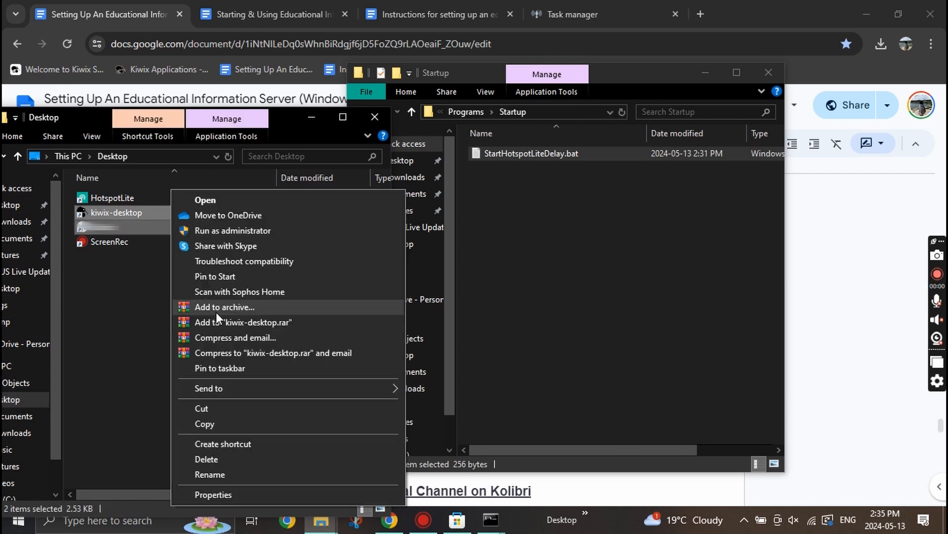
left_click(218, 423)
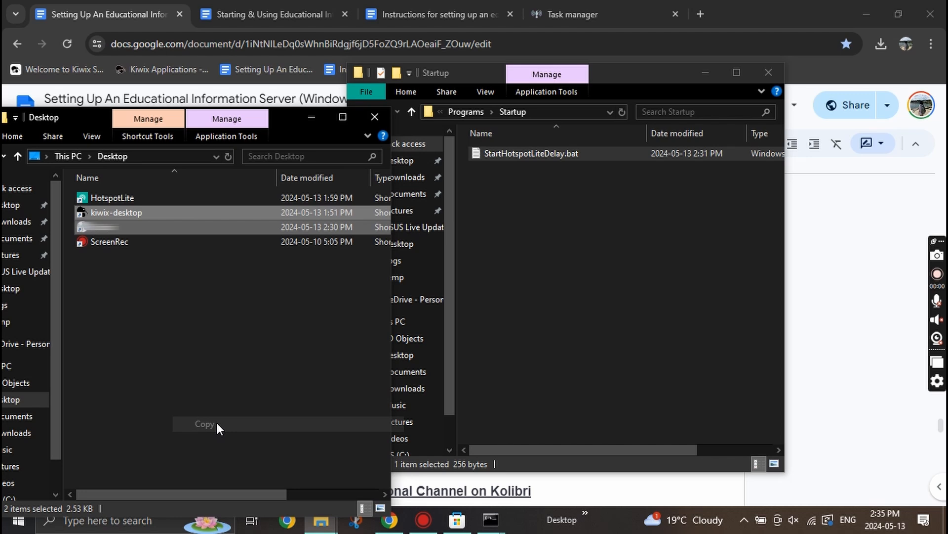
left_click(580, 195)
right_click(580, 194)
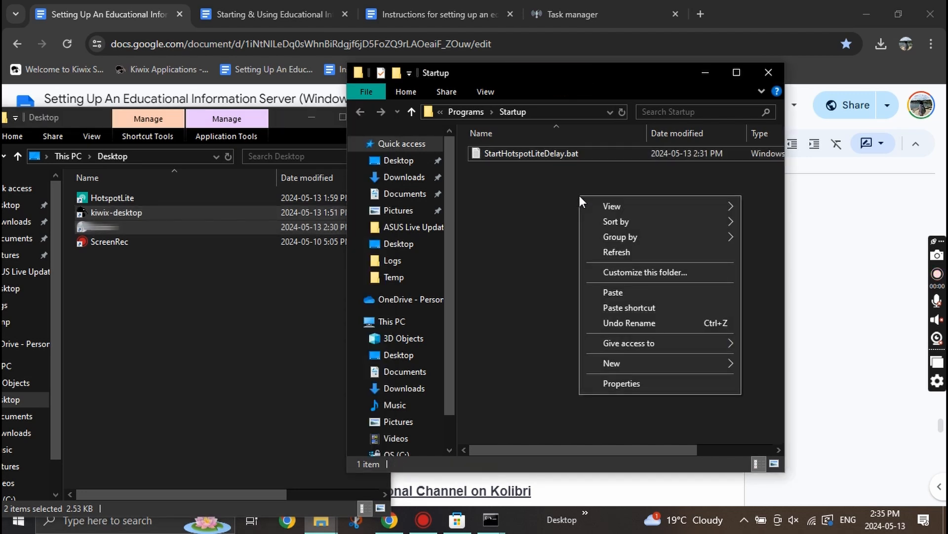
left_click(610, 294)
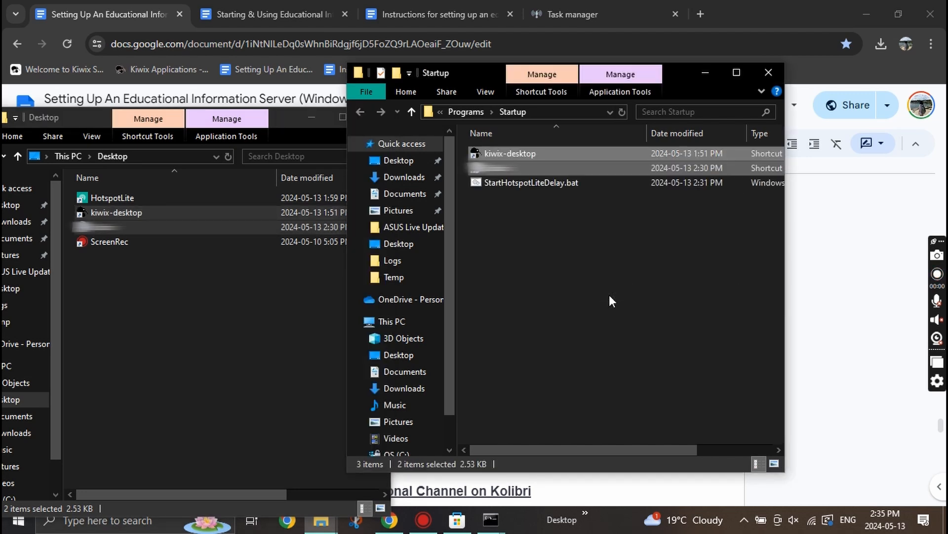
left_click(609, 295)
- In the instructions document, highlight 'Restart your computer.' in step 10
left_click(815, 276)
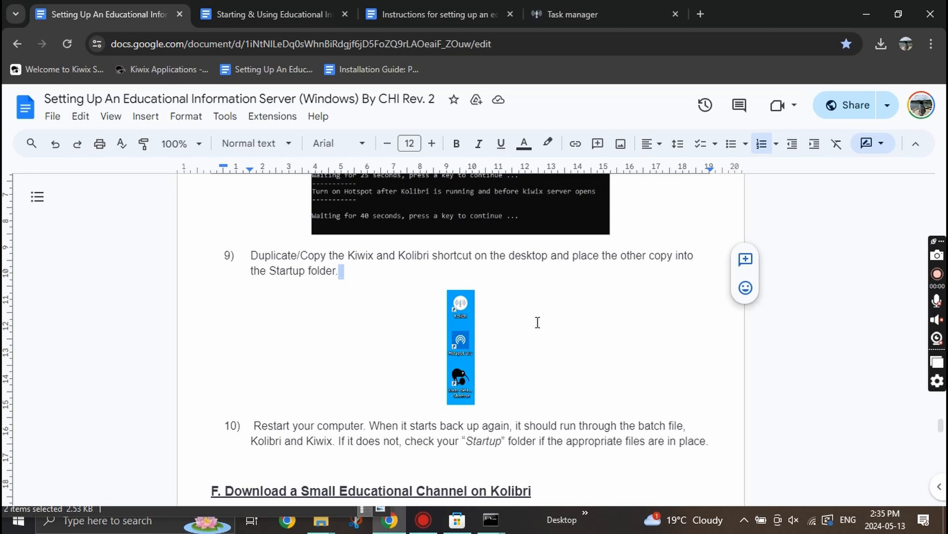
scroll(538, 322, "down", 3)
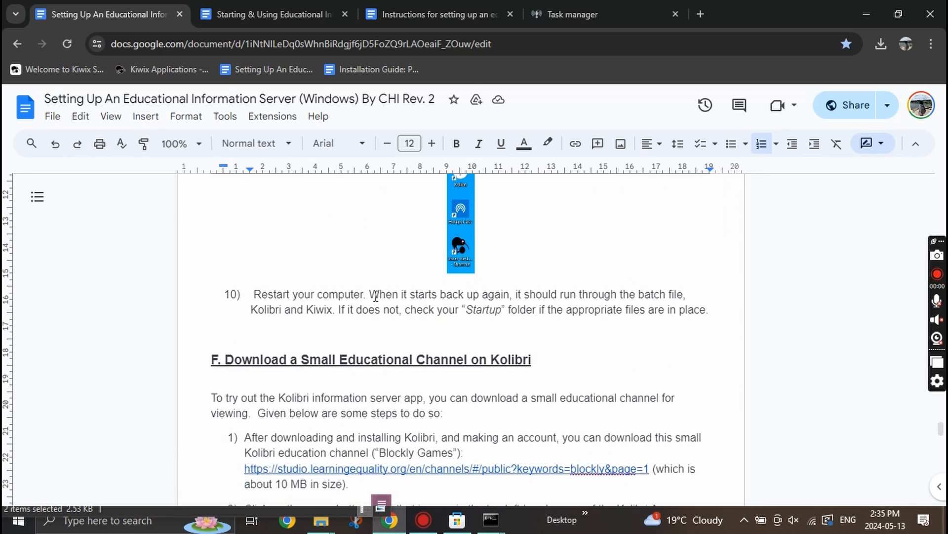
left_click_drag(369, 294, 626, 310)
left_click(626, 310)
left_click_drag(366, 295, 252, 295)
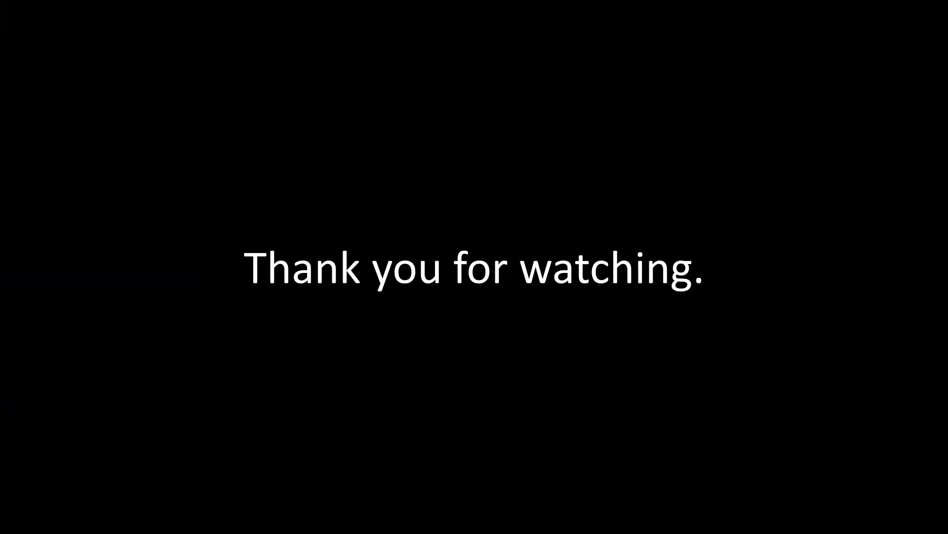